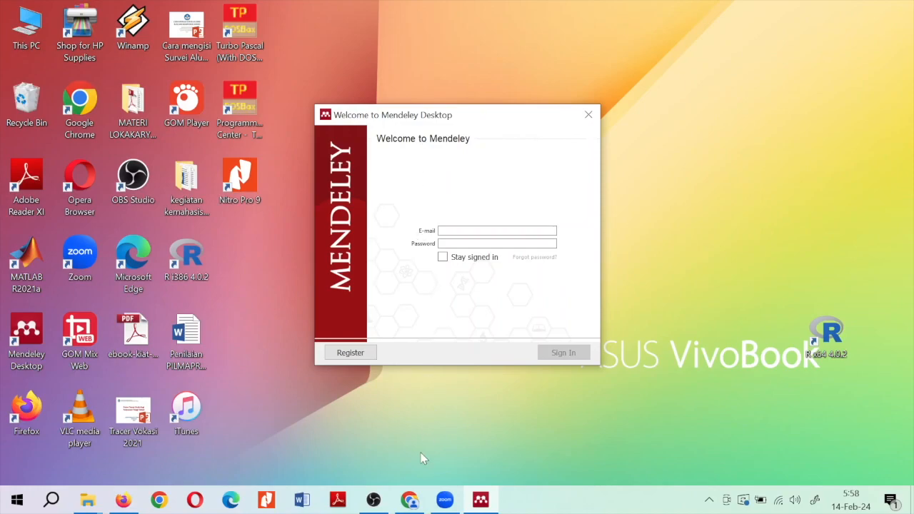
click(409, 500)
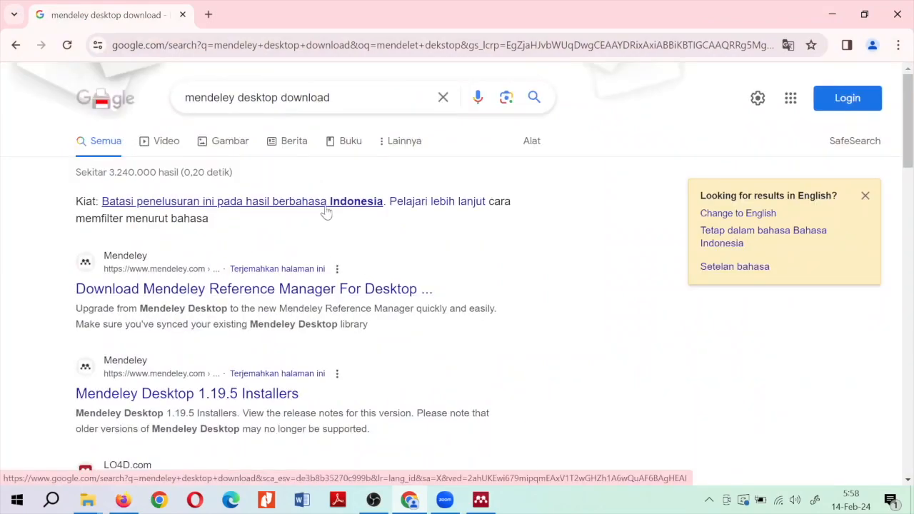
scroll(482, 250, down, 1)
scroll(482, 250, up, 1)
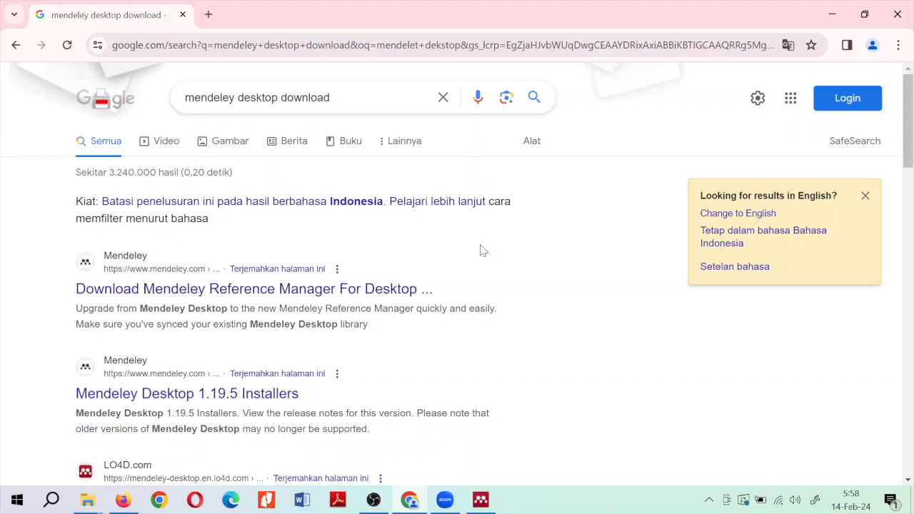
scroll(482, 250, down, 1)
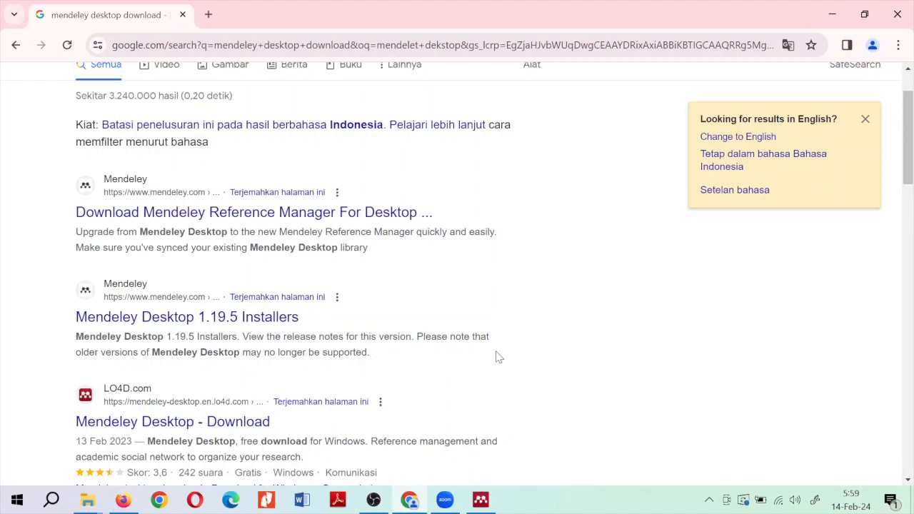
scroll(498, 357, up, 1)
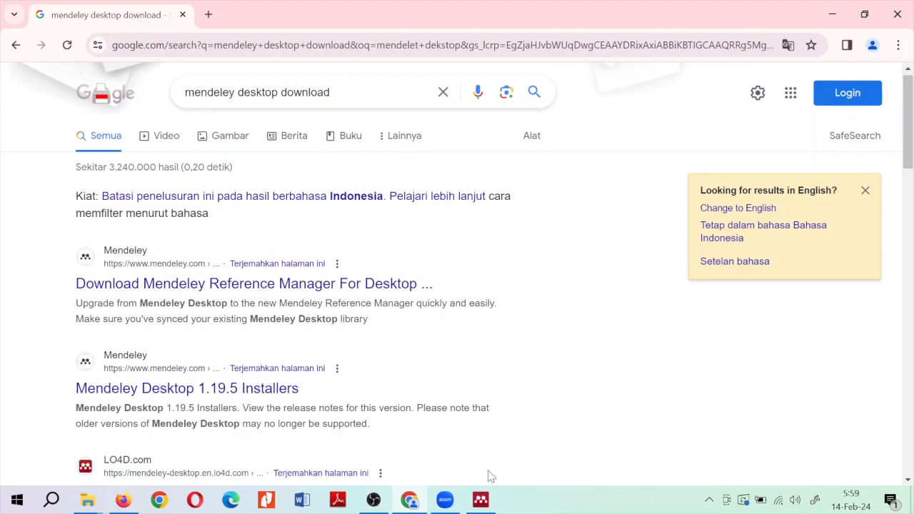
click(485, 508)
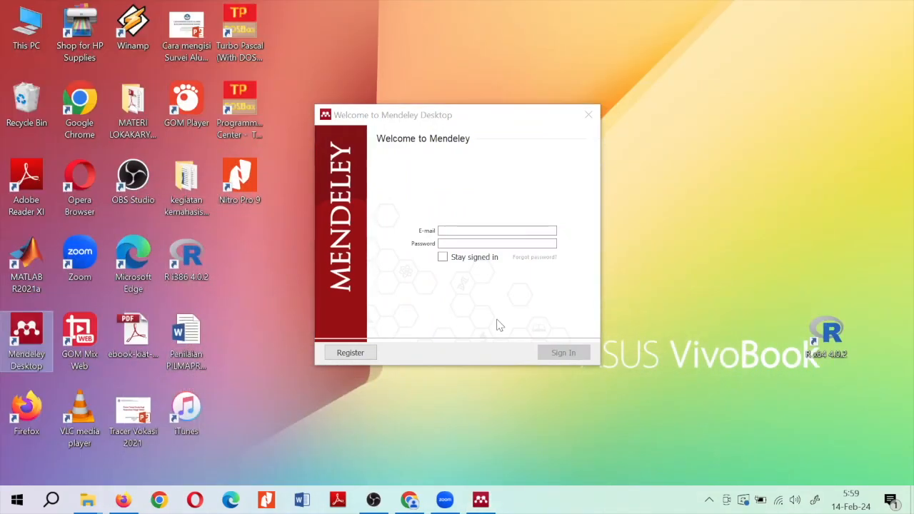
Activate the Mendeley Desktop welcome window and start registering a new Mendeley account
click(525, 115)
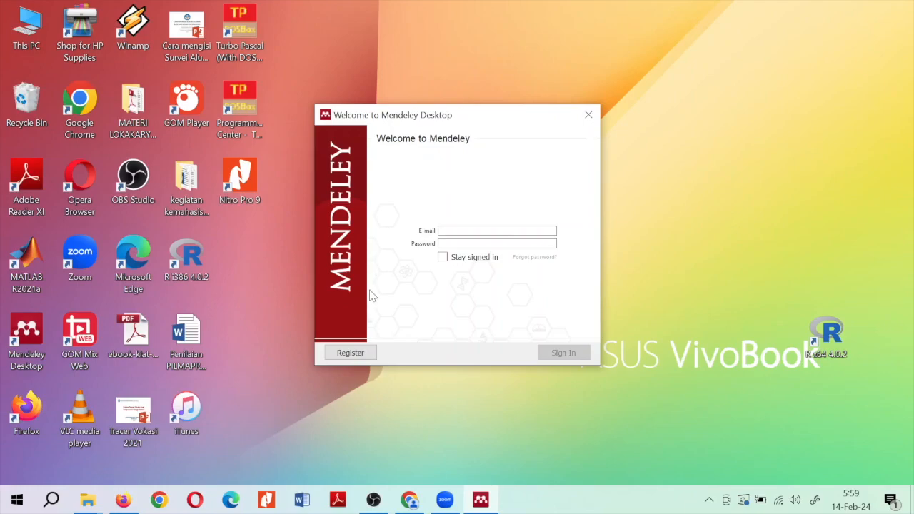
click(351, 353)
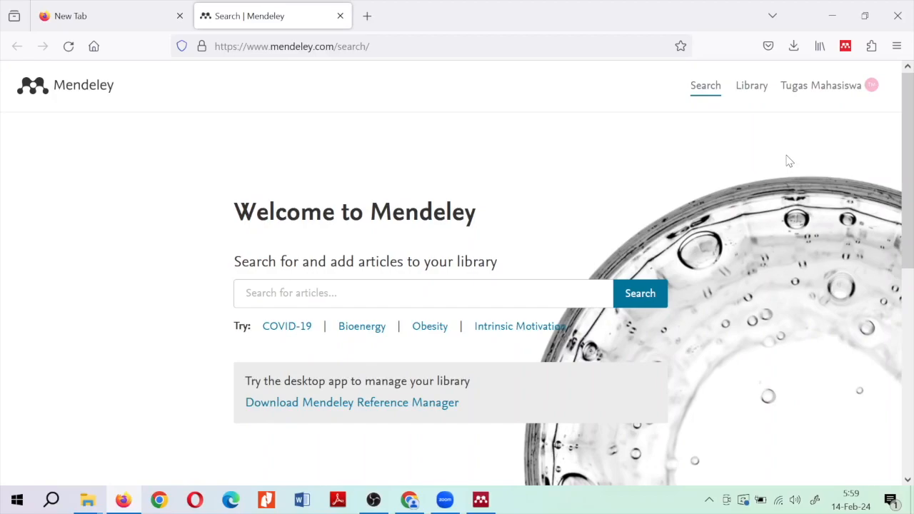
Sign out of the old Mendeley Web account and return to Mendeley Desktop
click(871, 89)
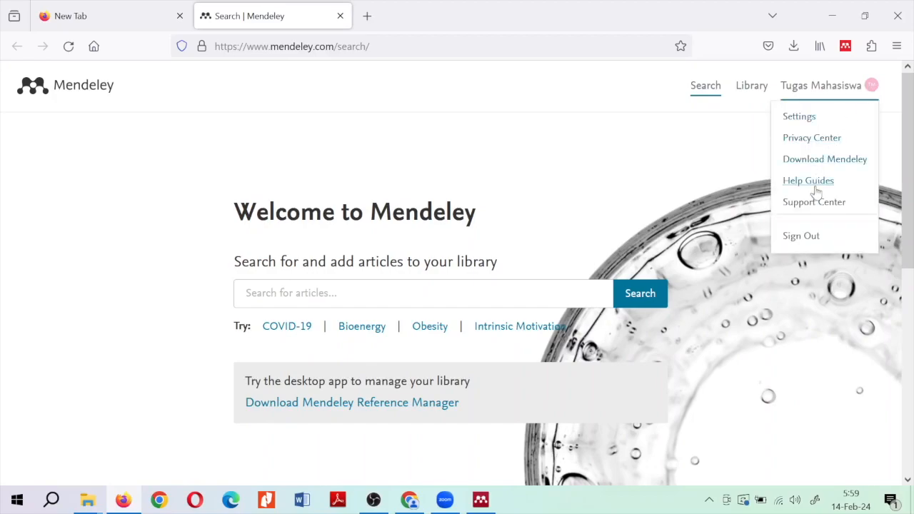
click(811, 237)
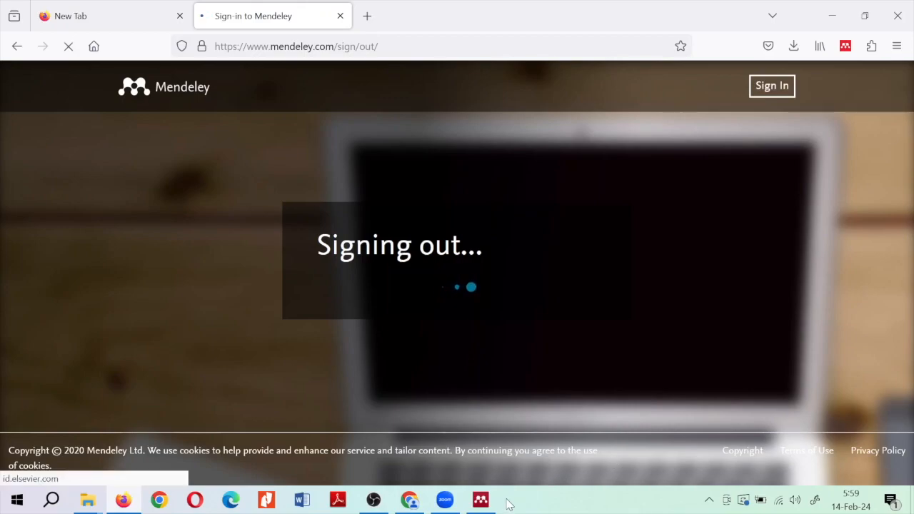
mouse_move(481, 502)
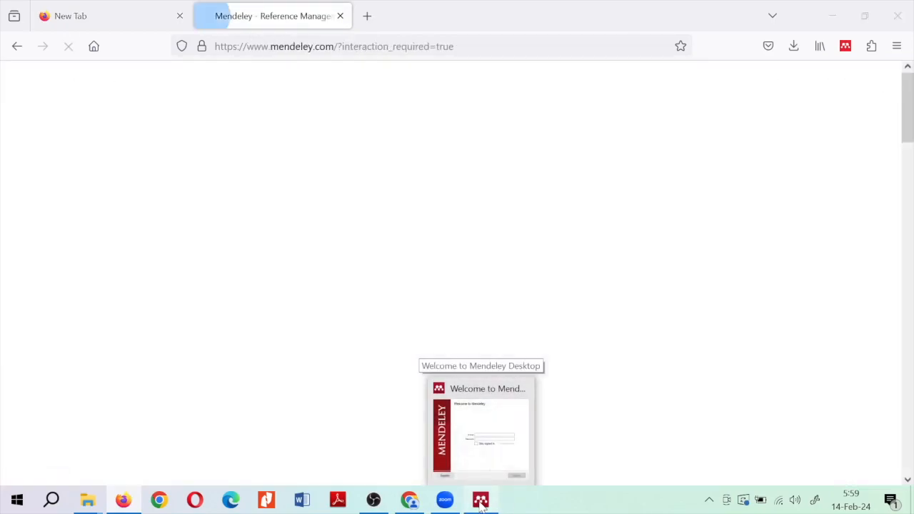
click(481, 501)
Restart registration, close the old Mendeley tab, and choose to use another account
click(356, 357)
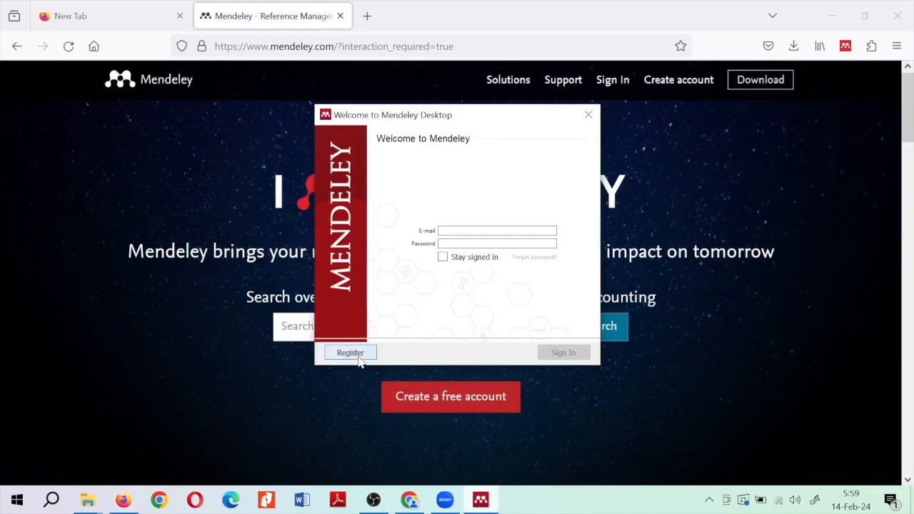
click(340, 16)
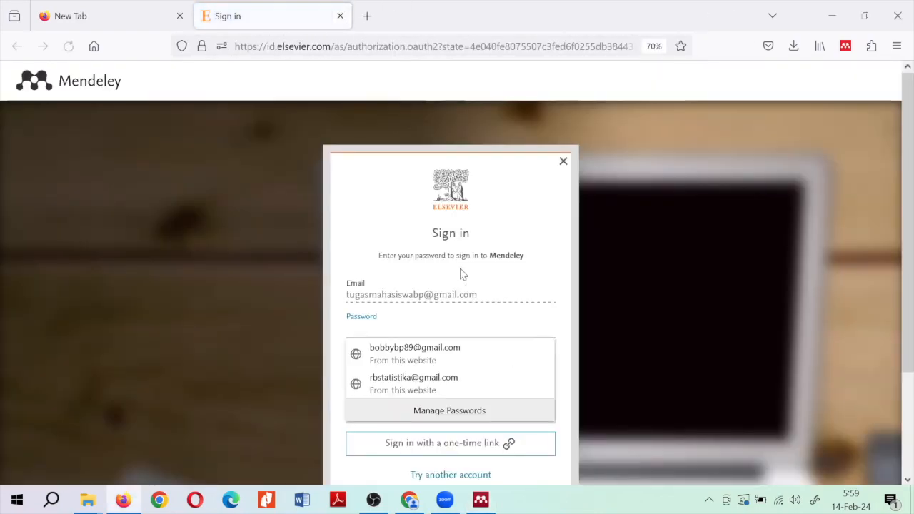
click(466, 298)
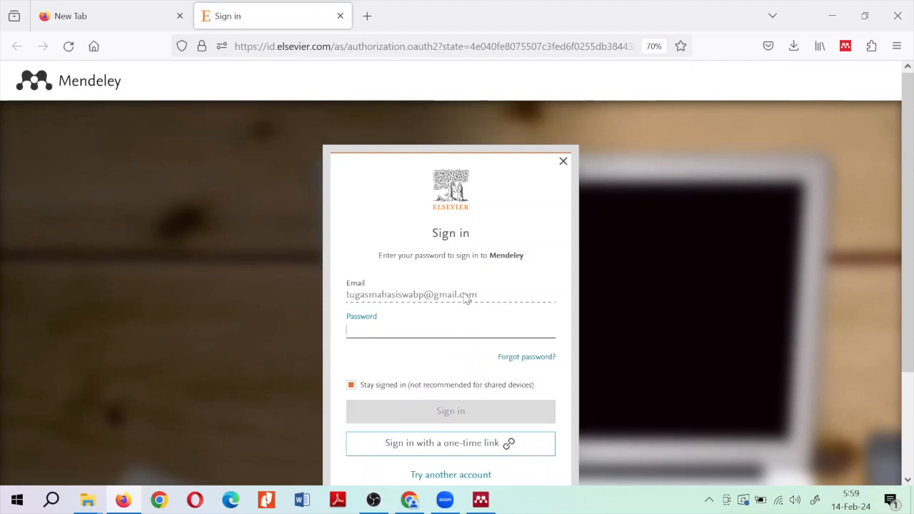
click(486, 472)
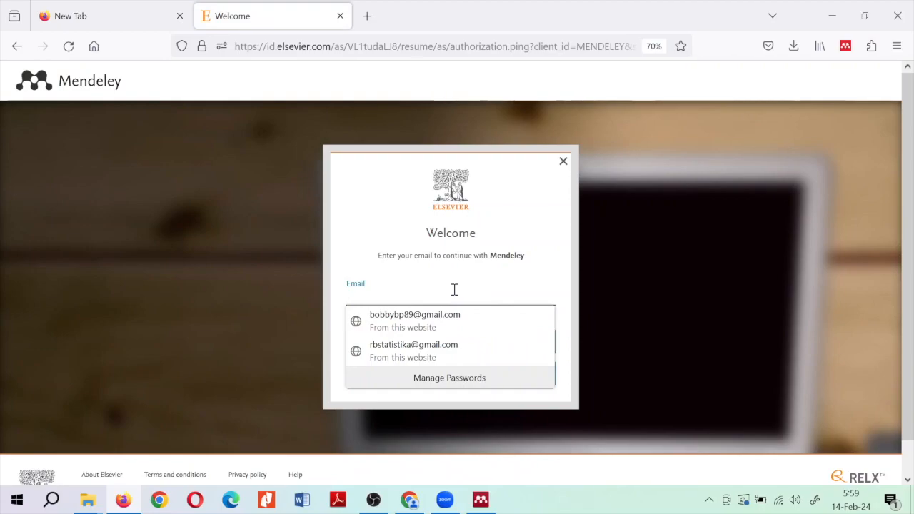
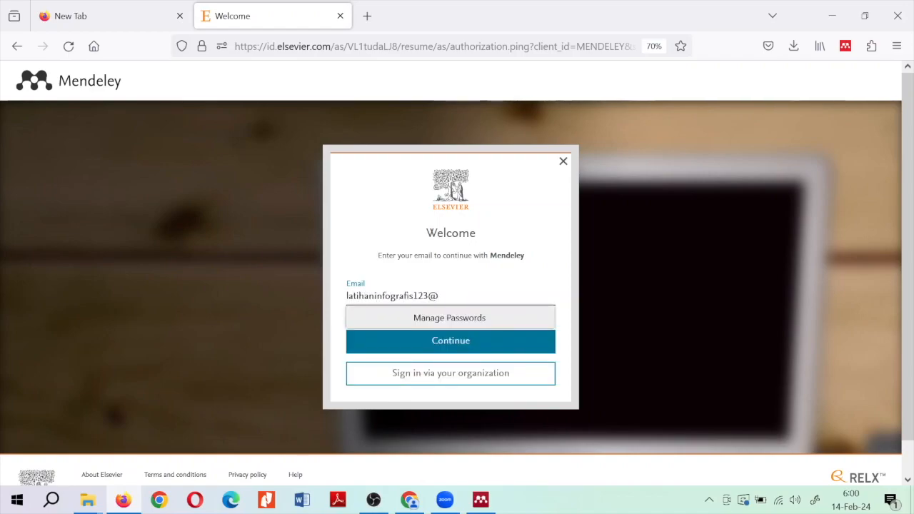
Enter the new account's e-mail address, fixing the typo, and continue
key(Tab)
click(456, 343)
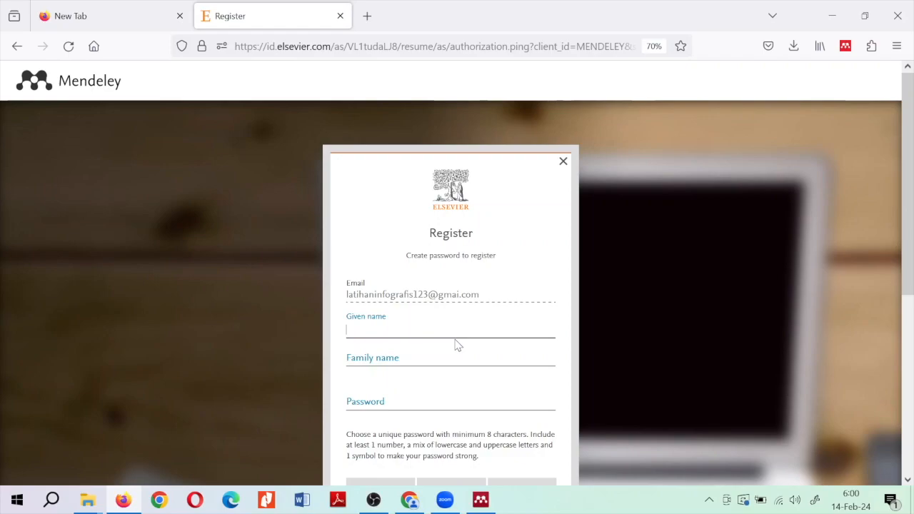
Fill in the given name, family name and a strong password, then submit the registration
text(Pelatihan)
key(Tab)
text(Mendeley)
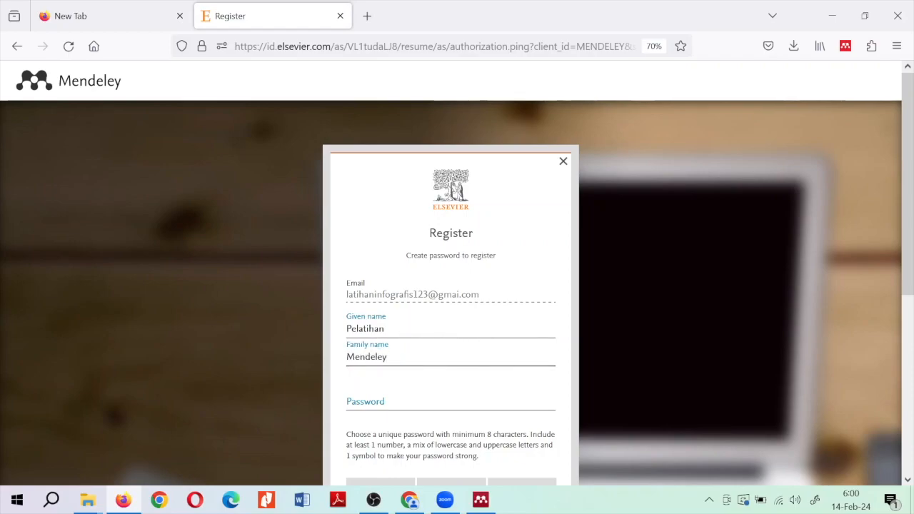
click(403, 409)
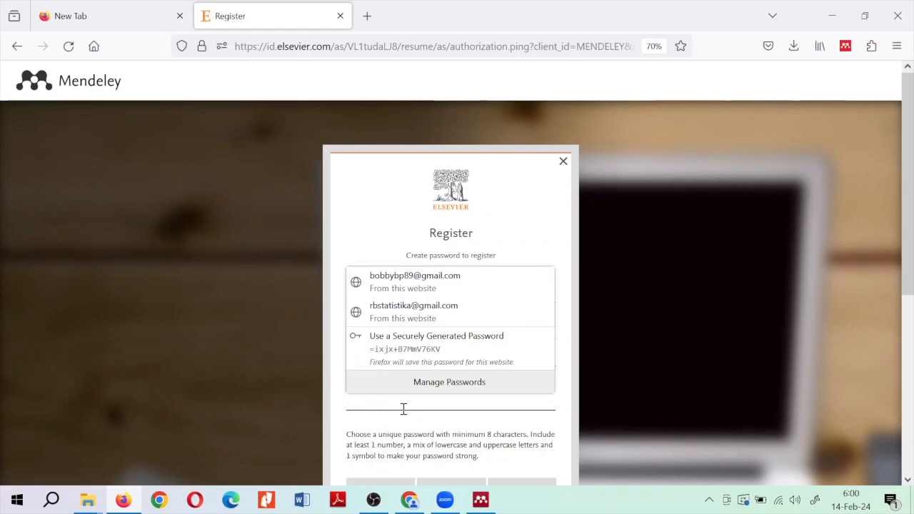
text(***********)
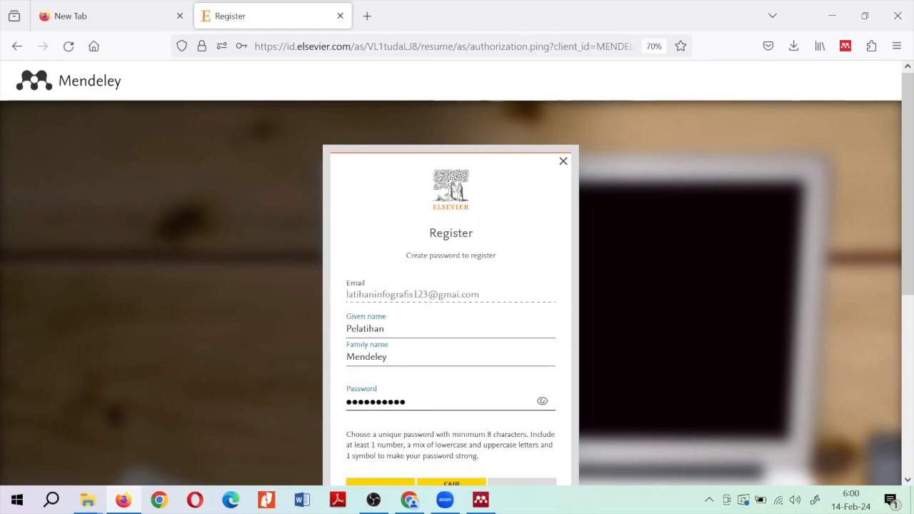
text(*)
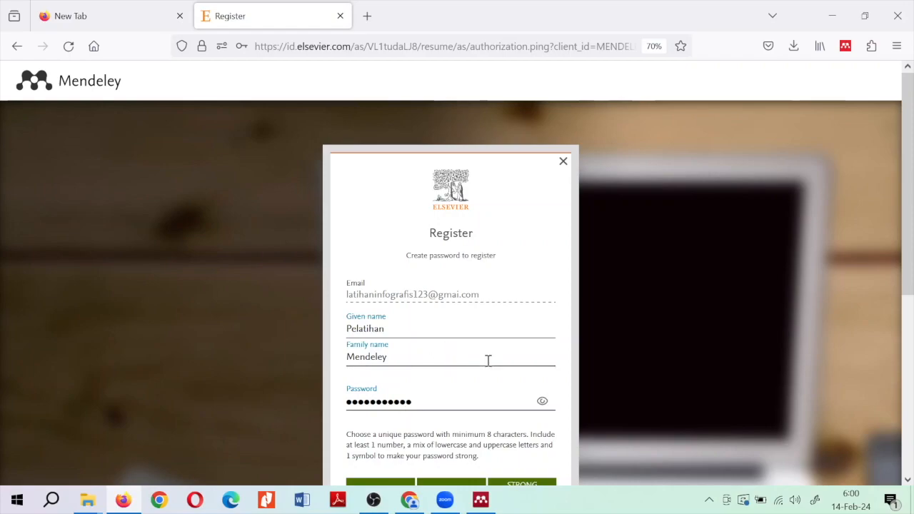
scroll(487, 362, down, 2)
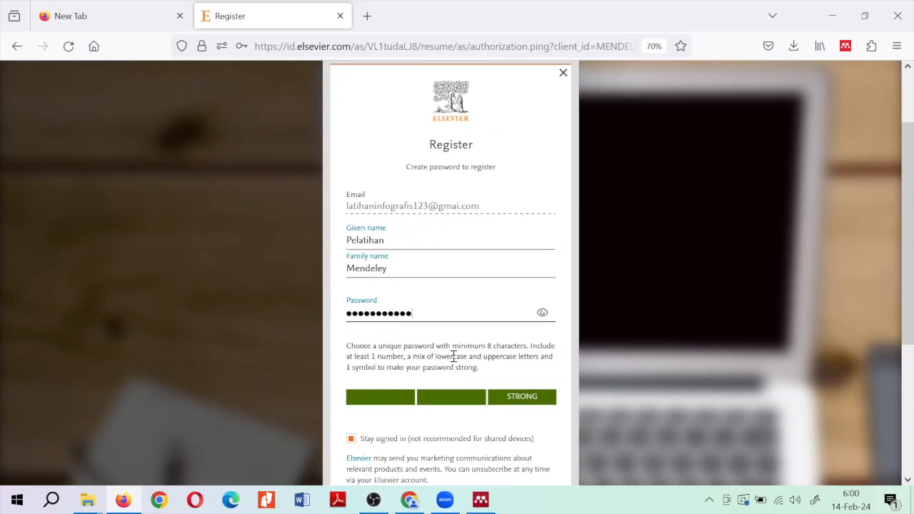
scroll(452, 355, down, 2)
scroll(453, 362, down, 2)
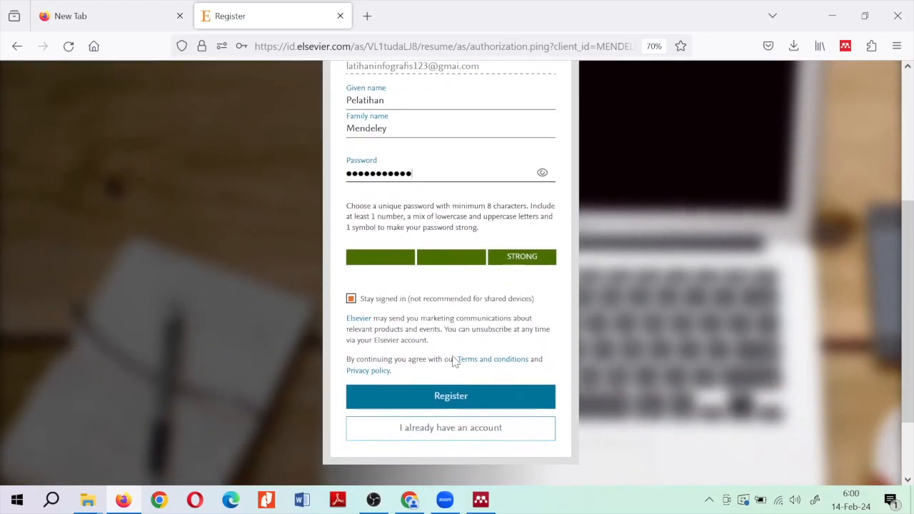
click(475, 405)
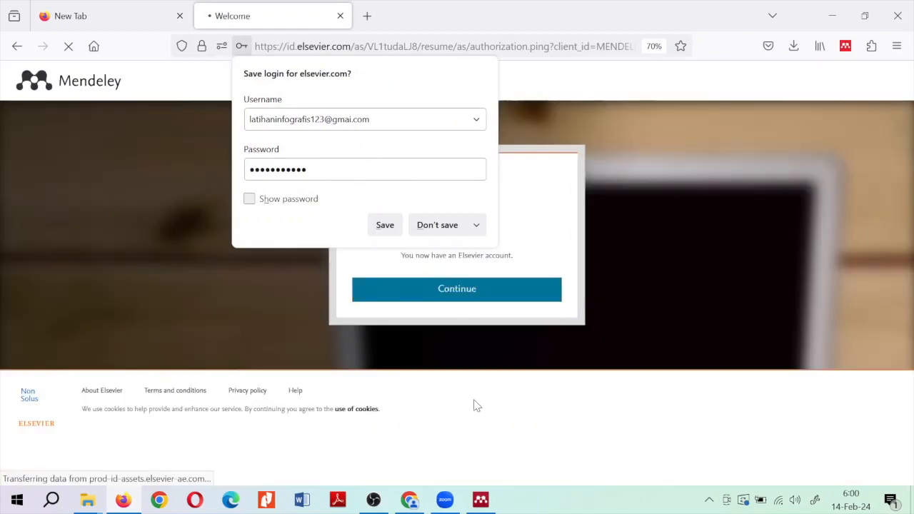
Decline saving the login, continue into Mendeley, and bring back the Desktop sign-in window
click(437, 225)
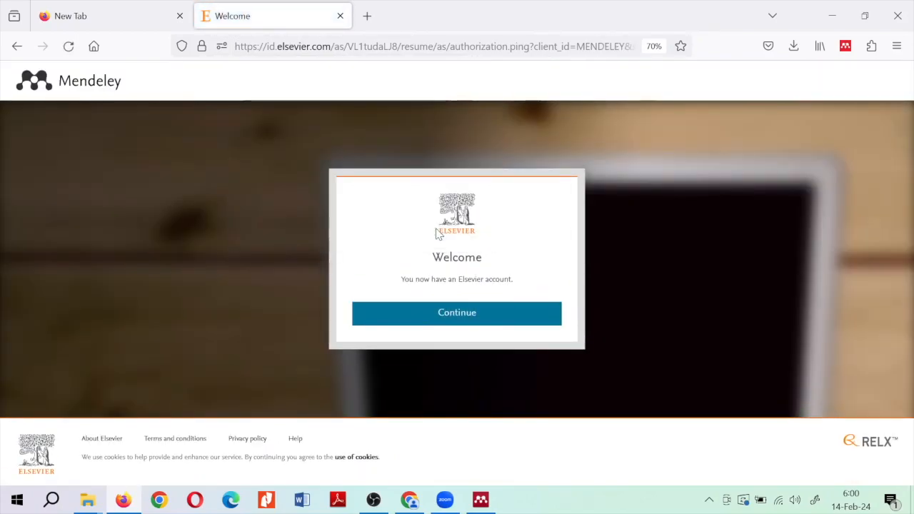
click(481, 319)
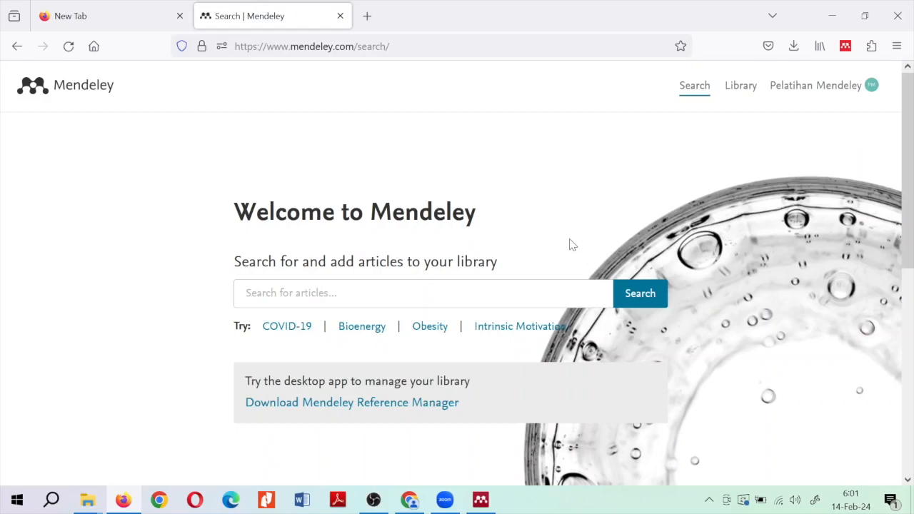
click(480, 500)
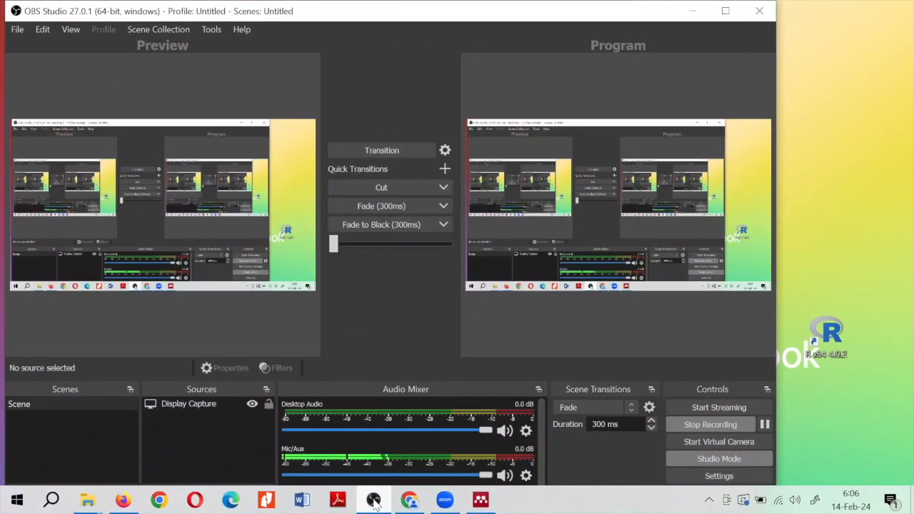
click(374, 500)
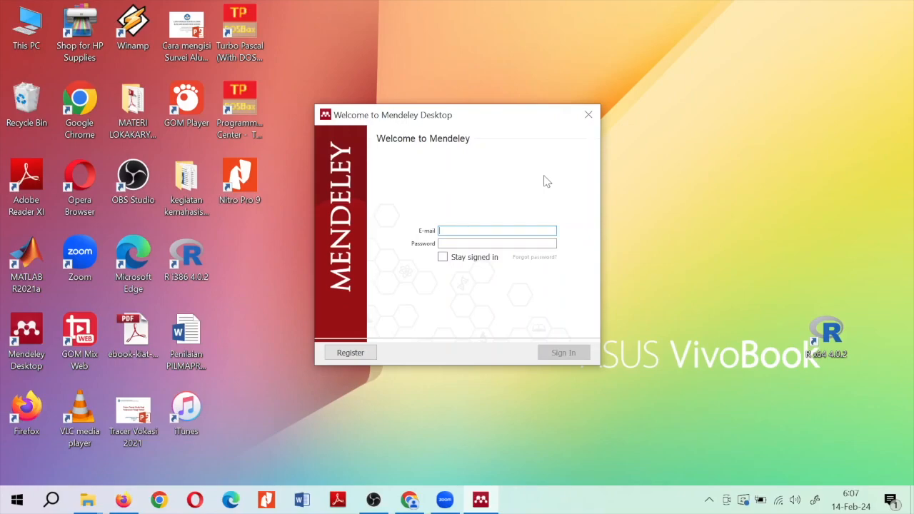
Sign in to Mendeley Desktop with the new account's e-mail and password
key(ctrl+v)
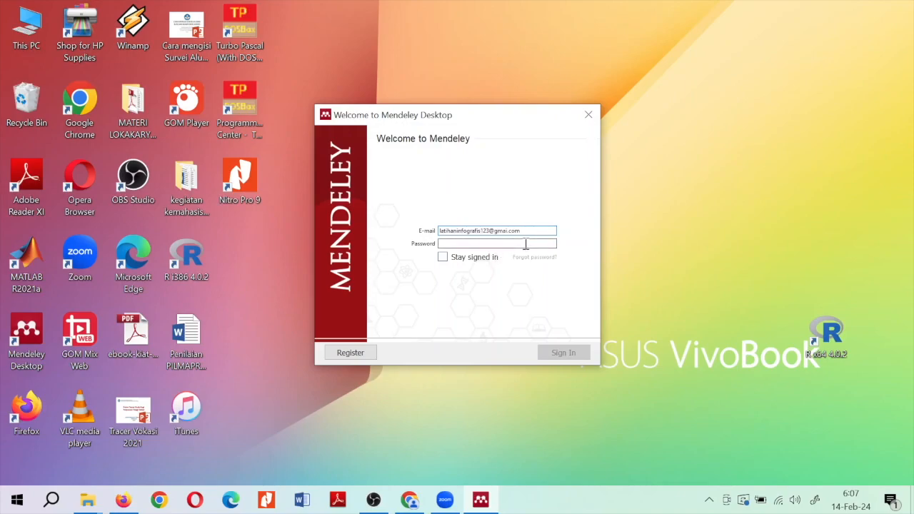
text(••)
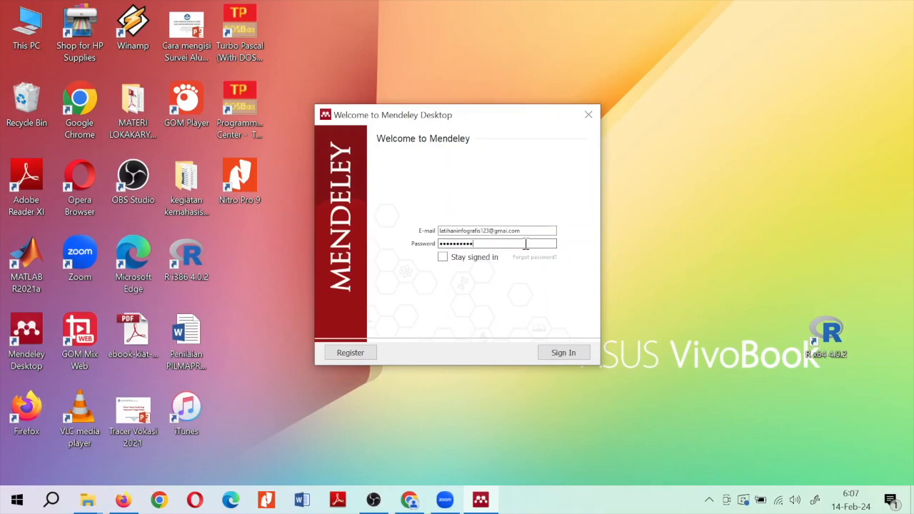
click(582, 356)
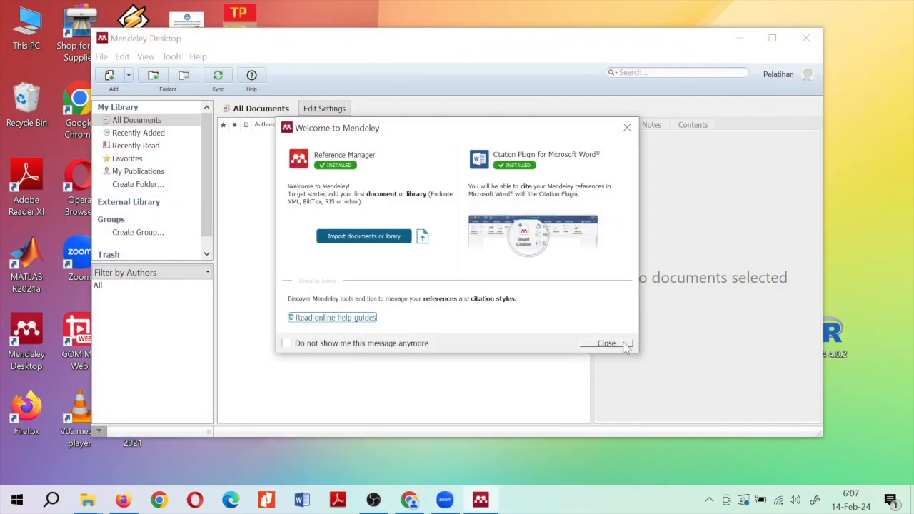
Close the welcome message, step through the tour tips, and dismiss the maintenance notice
click(624, 346)
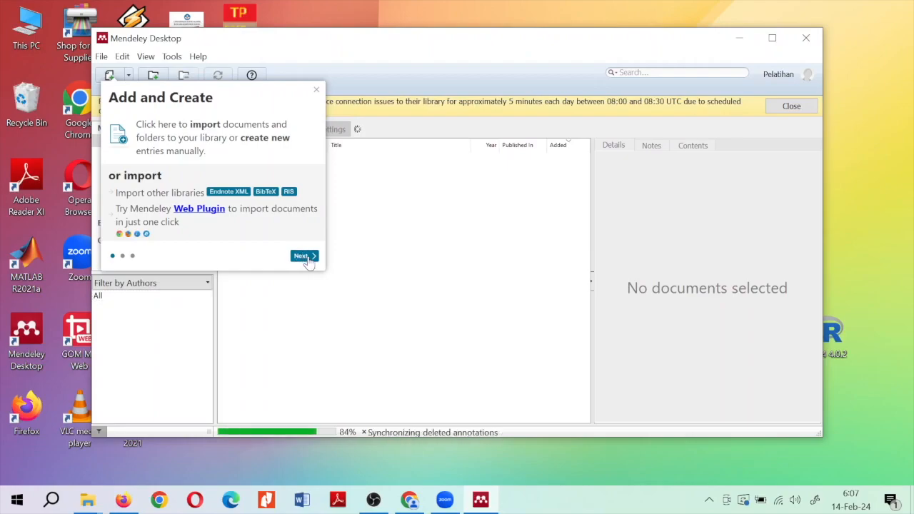
click(300, 255)
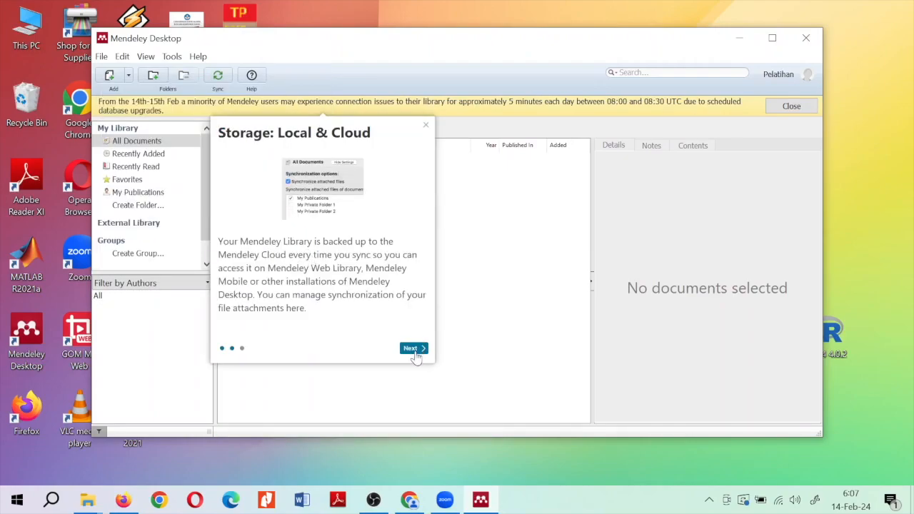
click(414, 349)
click(362, 261)
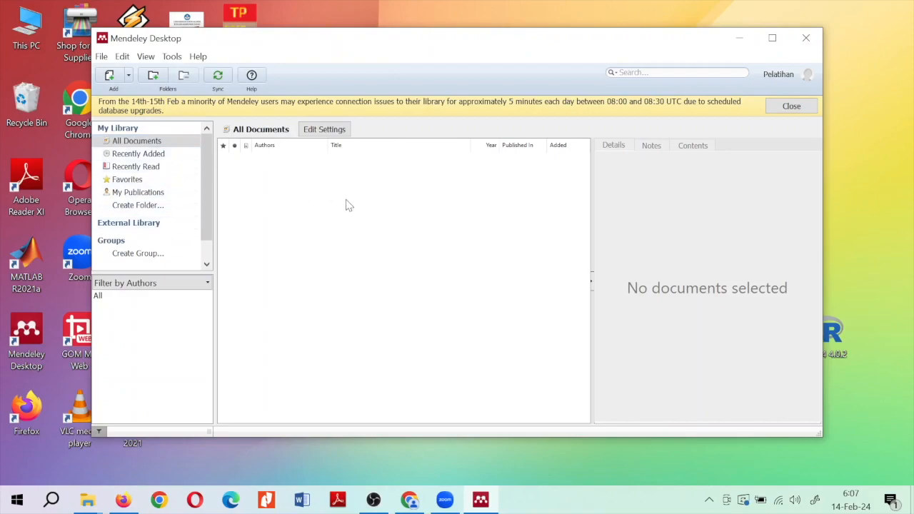
click(791, 106)
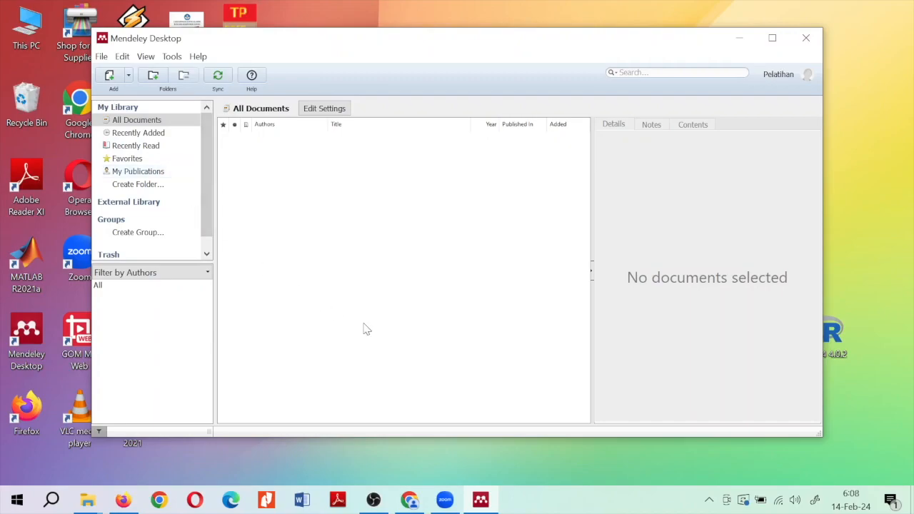
Search Google for 'scholar' in a new browser tab
click(409, 499)
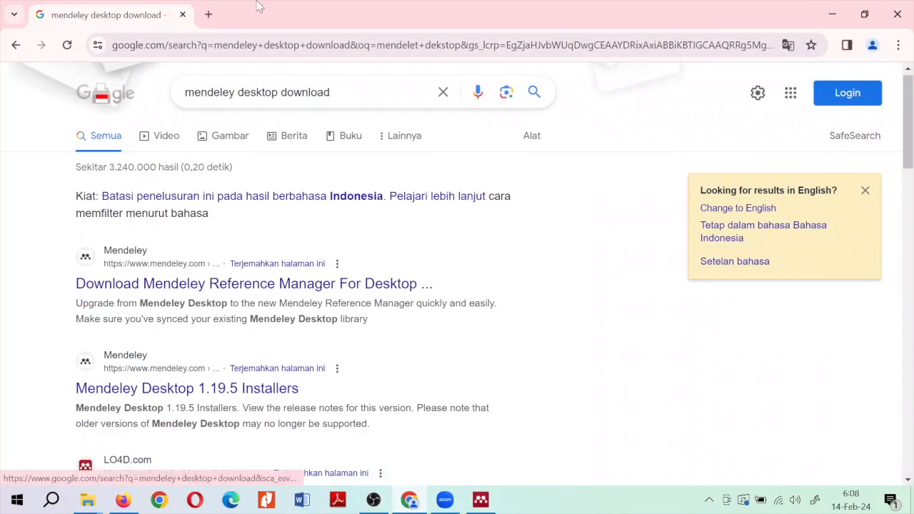
click(205, 16)
text(scholar)
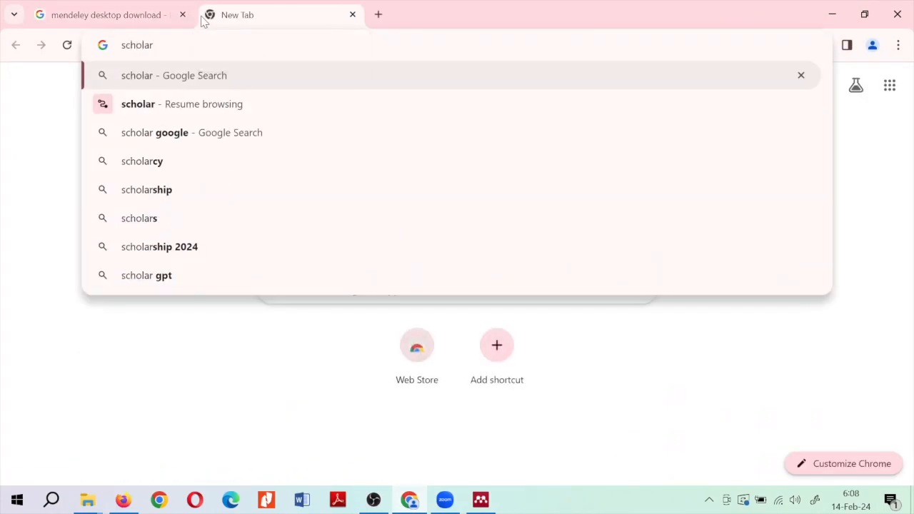
key(Return)
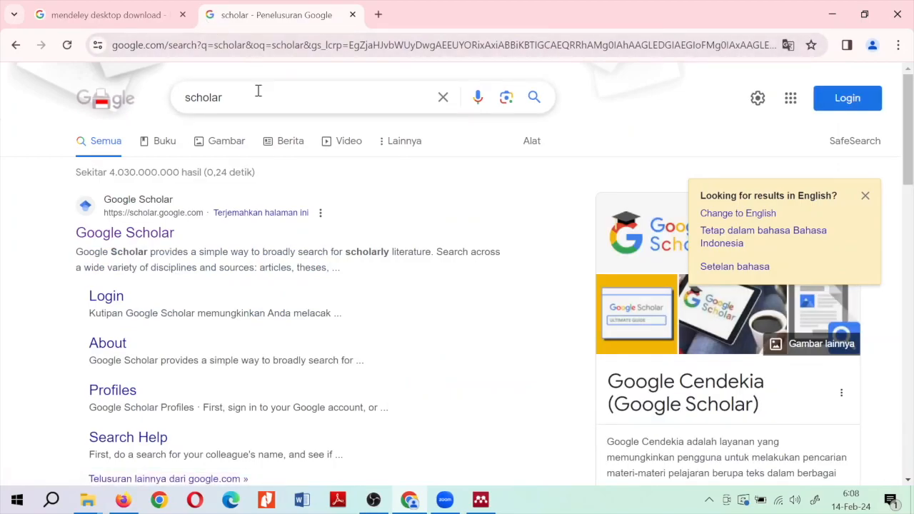
Search Google for 'science' and open the ScienceDirect website
click(281, 39)
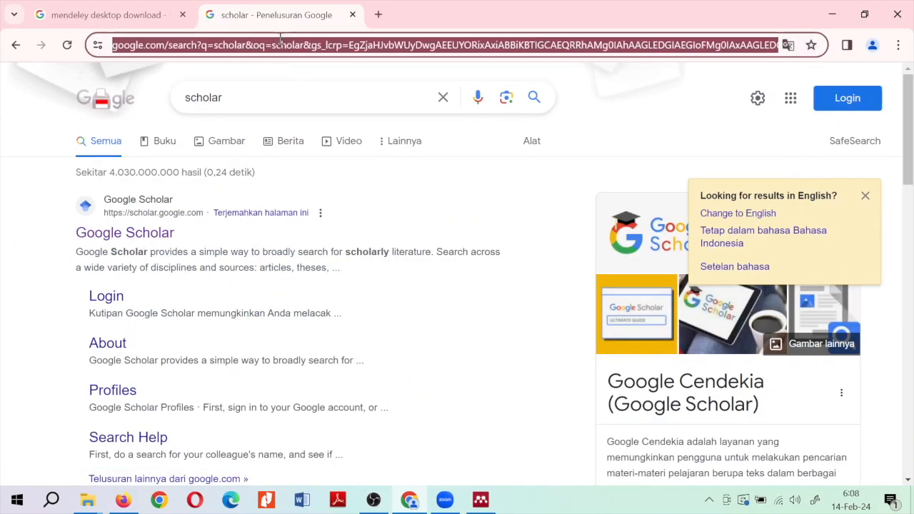
text(scin)
key(BackSpace)
text(encedirect)
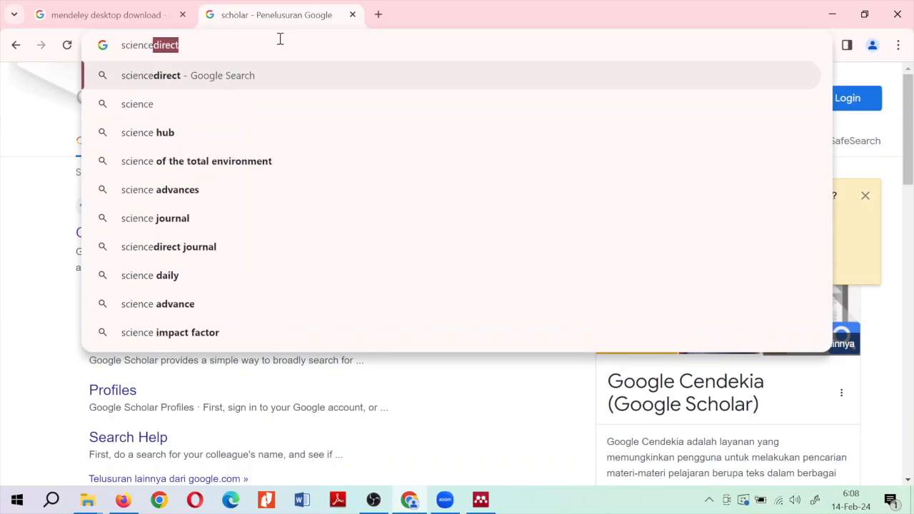
key(Return)
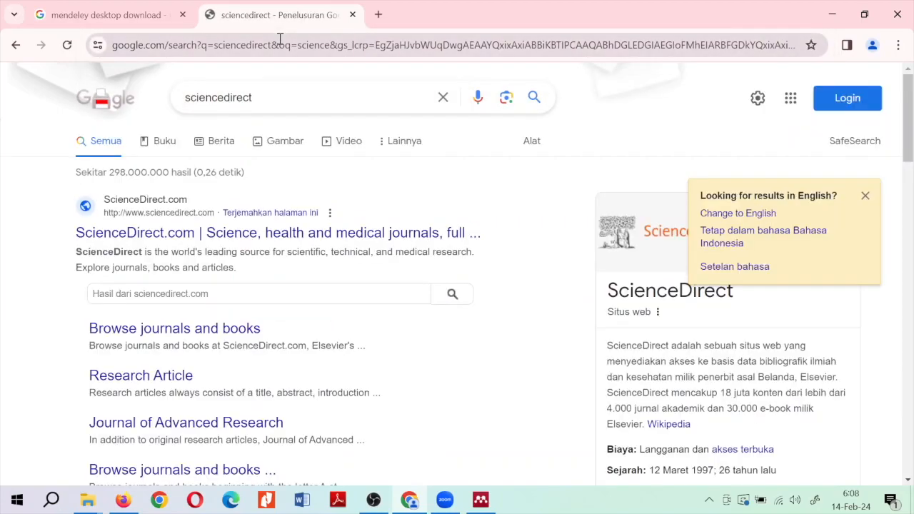
click(272, 233)
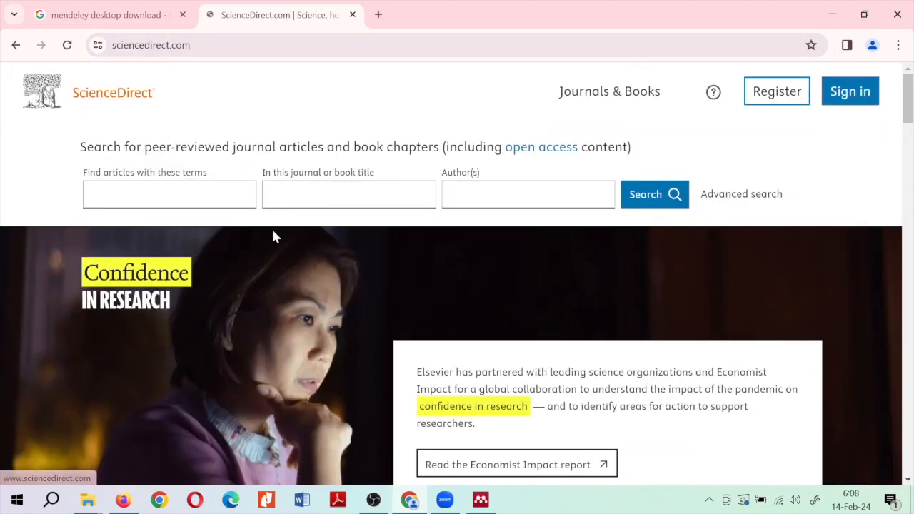
Search ScienceDirect articles for 'machine learning'
click(186, 192)
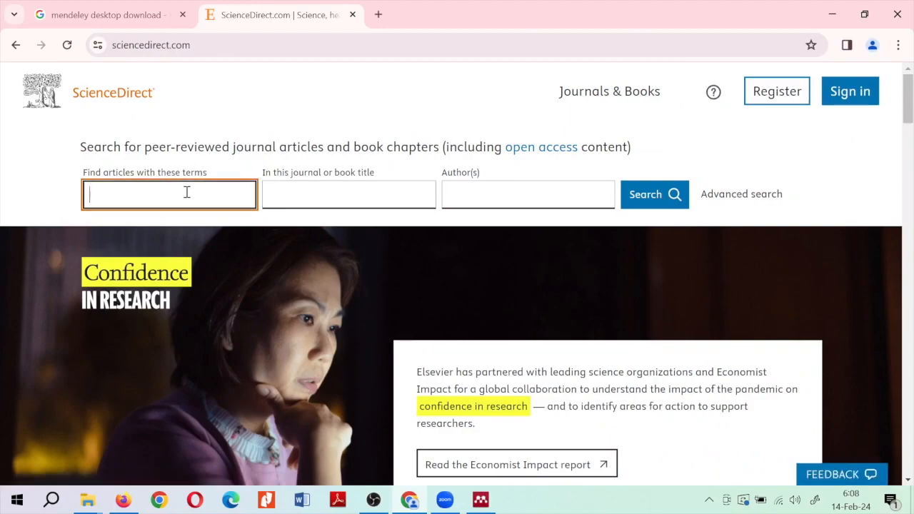
text(machine learning)
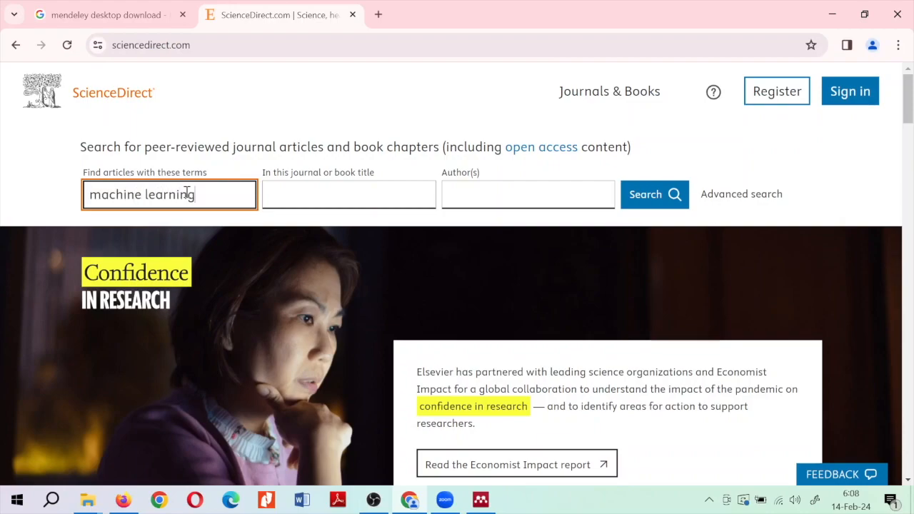
key(Return)
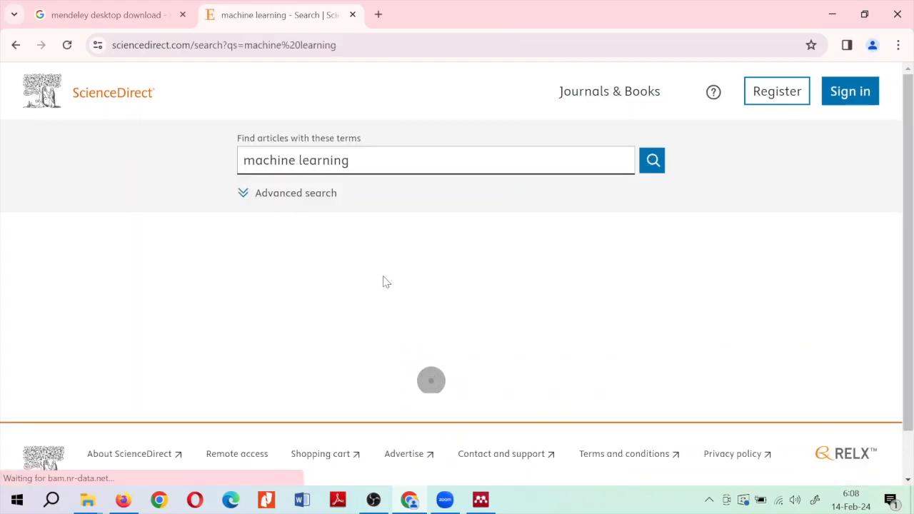
scroll(436, 300, down, 3)
scroll(449, 301, down, 1)
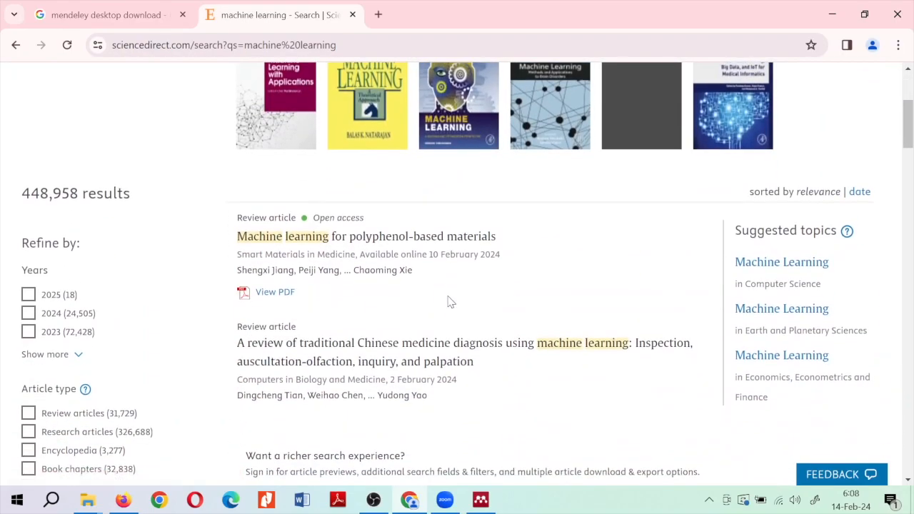
scroll(448, 302, down, 2)
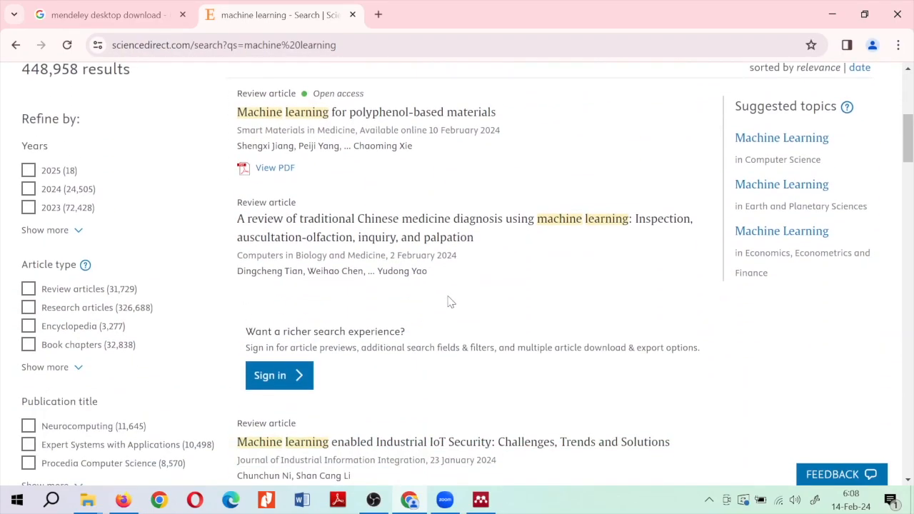
scroll(449, 301, down, 2)
scroll(448, 301, up, 3)
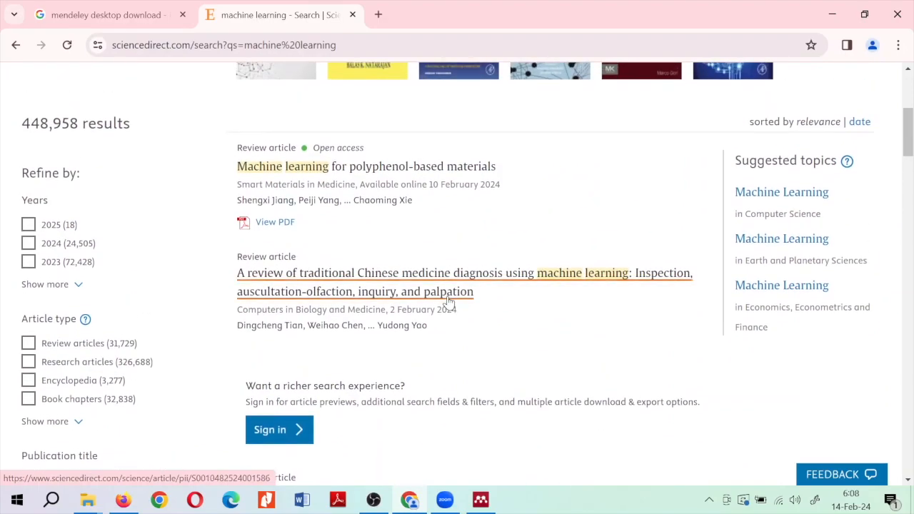
scroll(449, 301, down, 1)
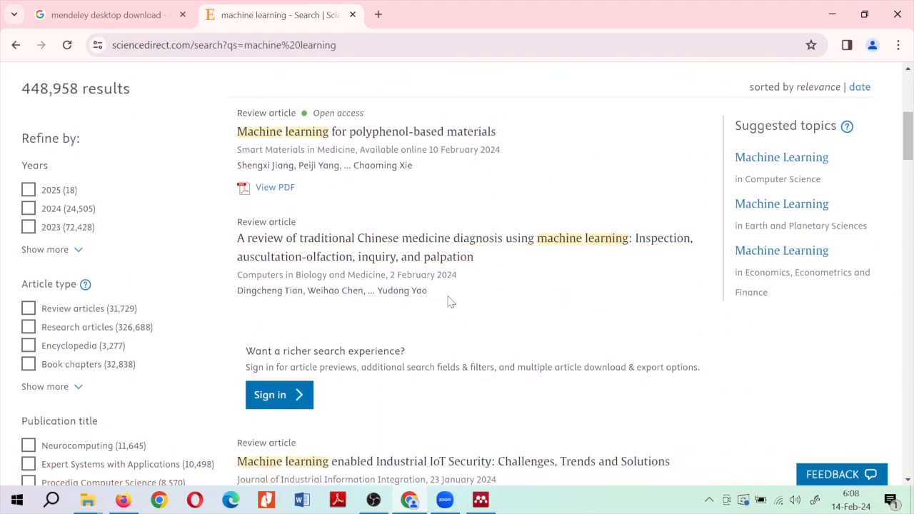
scroll(449, 301, down, 4)
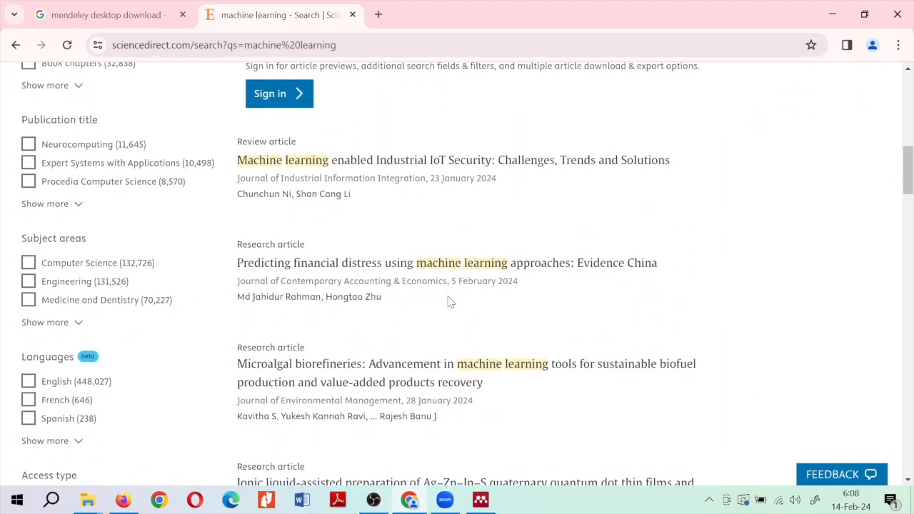
scroll(448, 301, up, 9)
scroll(448, 301, down, 5)
scroll(449, 301, up, 1)
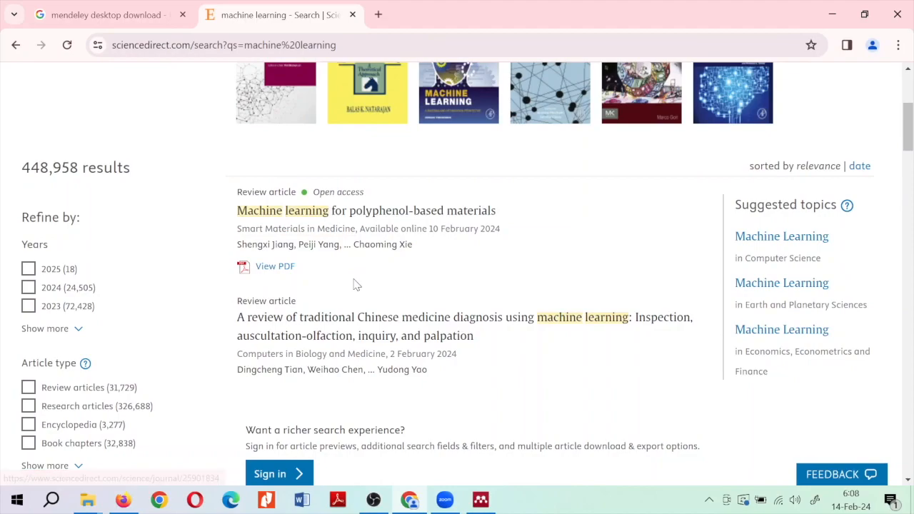
Save the first result's polyphenol article PDF to Downloads and close its tab
right_click(274, 268)
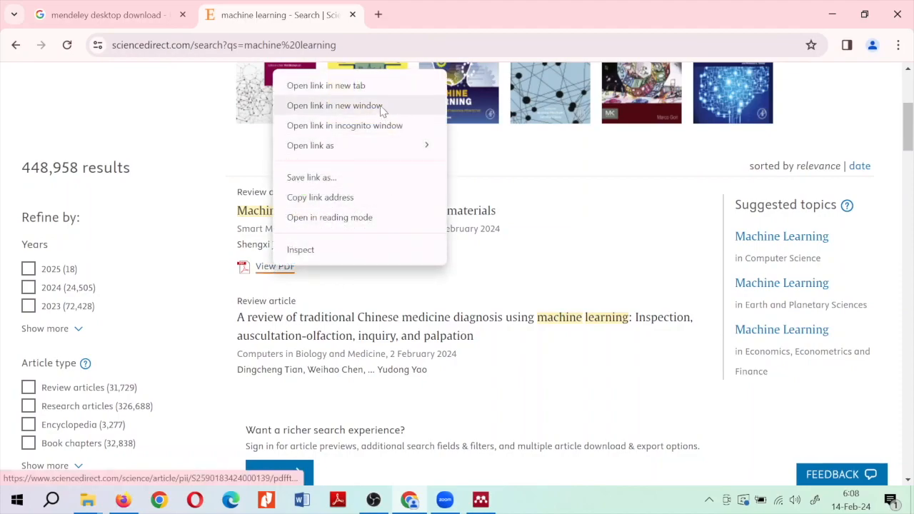
click(327, 85)
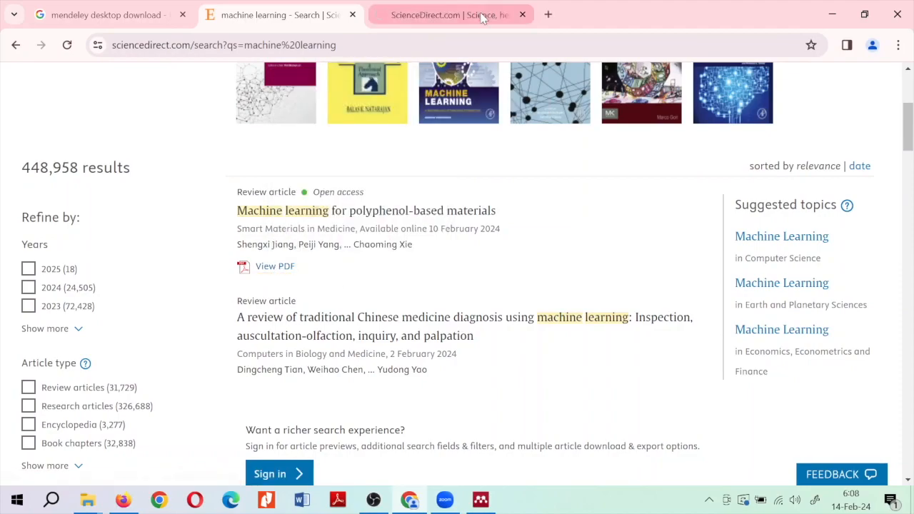
click(480, 17)
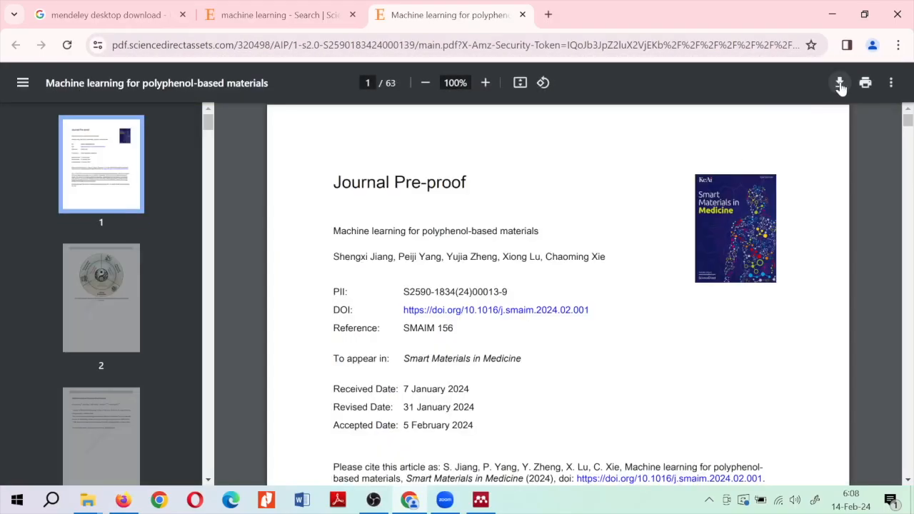
click(839, 84)
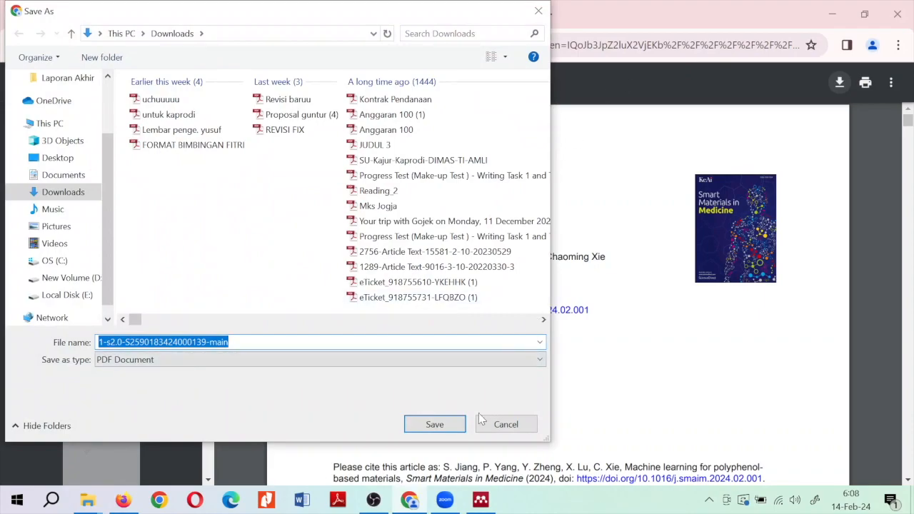
click(452, 428)
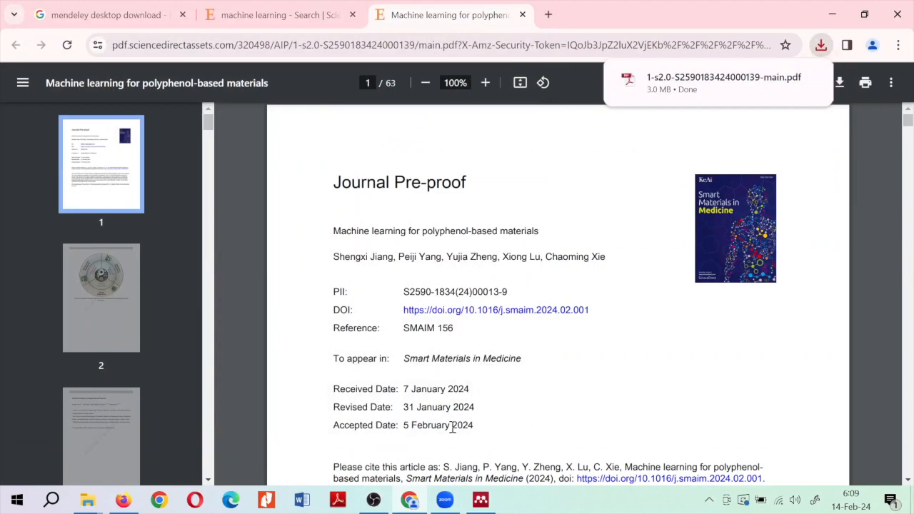
click(522, 14)
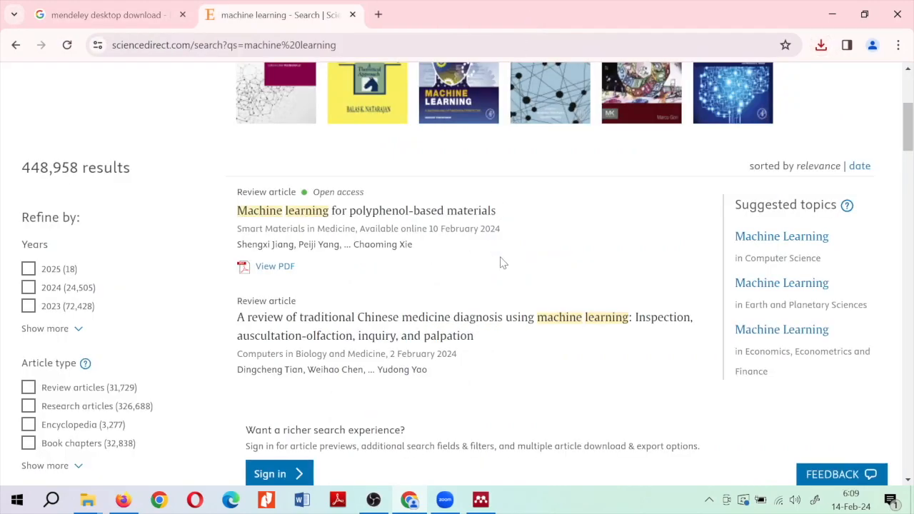
Open the power transformer SFRA fault detection article from the results
scroll(516, 332, down, 3)
scroll(516, 333, down, 6)
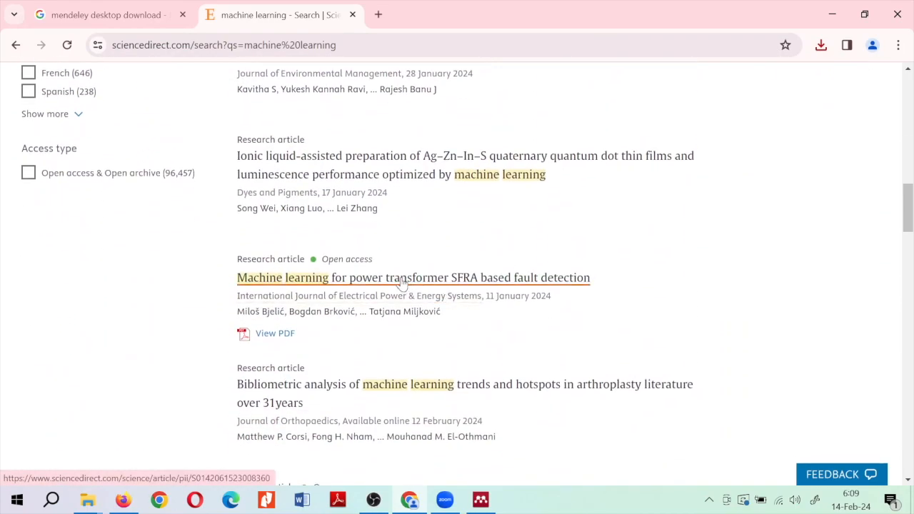
click(402, 281)
right_click(402, 280)
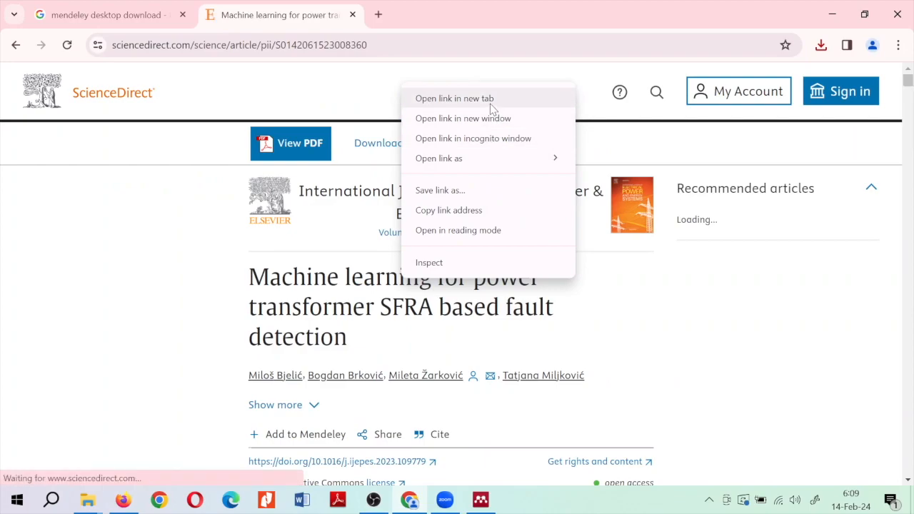
click(502, 344)
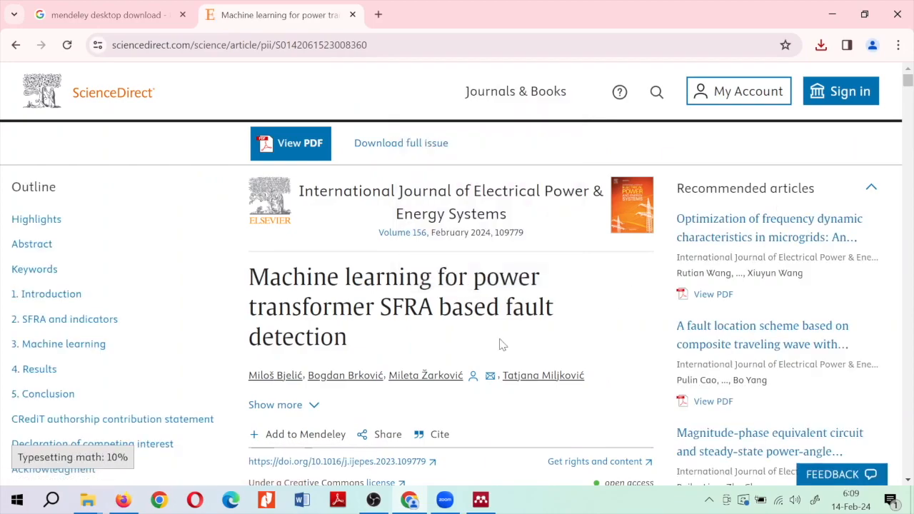
Open the article's PDF in a new tab, save it, and switch to Mendeley Desktop
scroll(502, 344, down, 3)
scroll(502, 344, down, 5)
scroll(501, 344, down, 8)
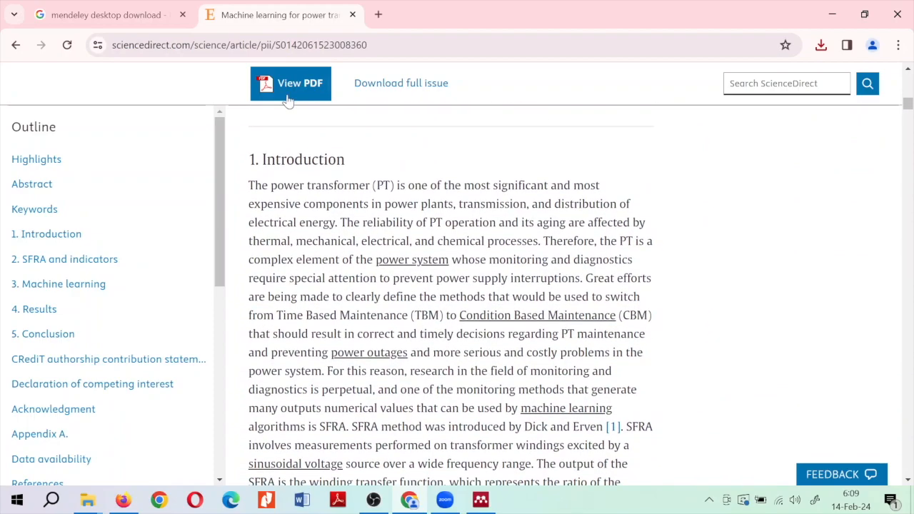
right_click(303, 84)
click(324, 98)
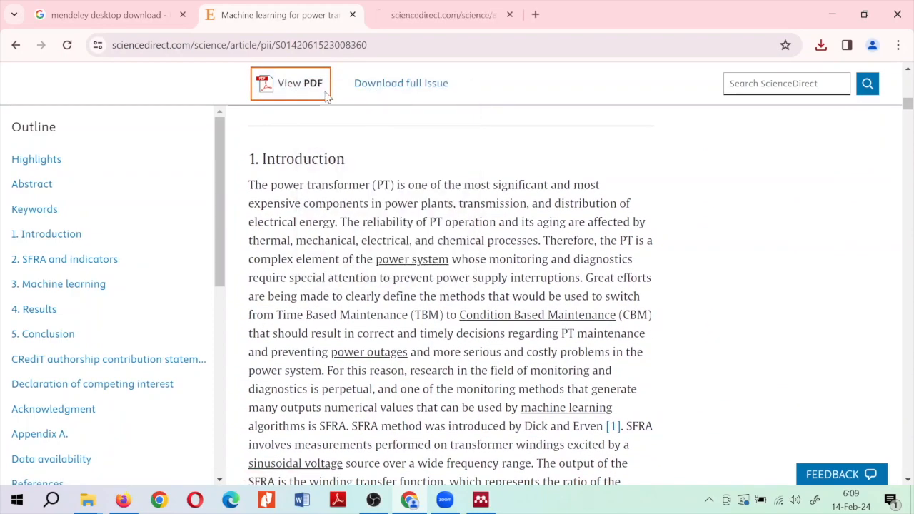
click(453, 20)
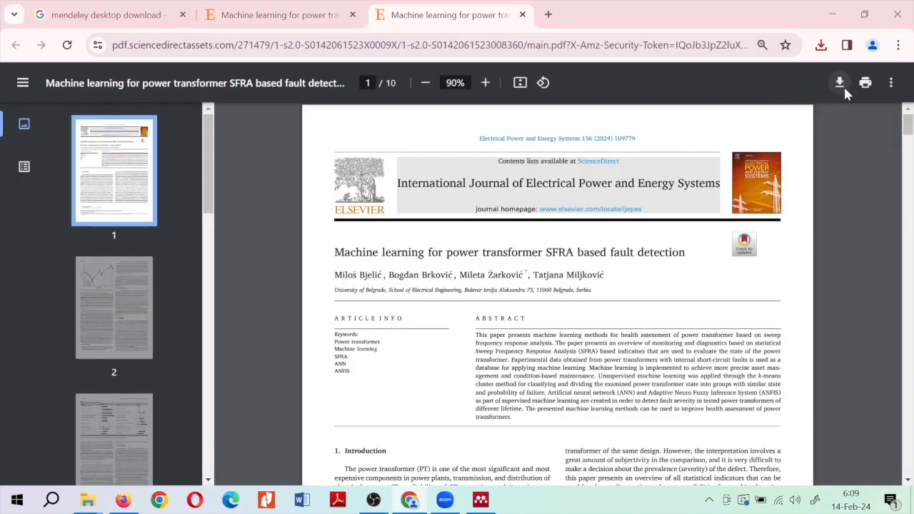
click(841, 84)
click(434, 426)
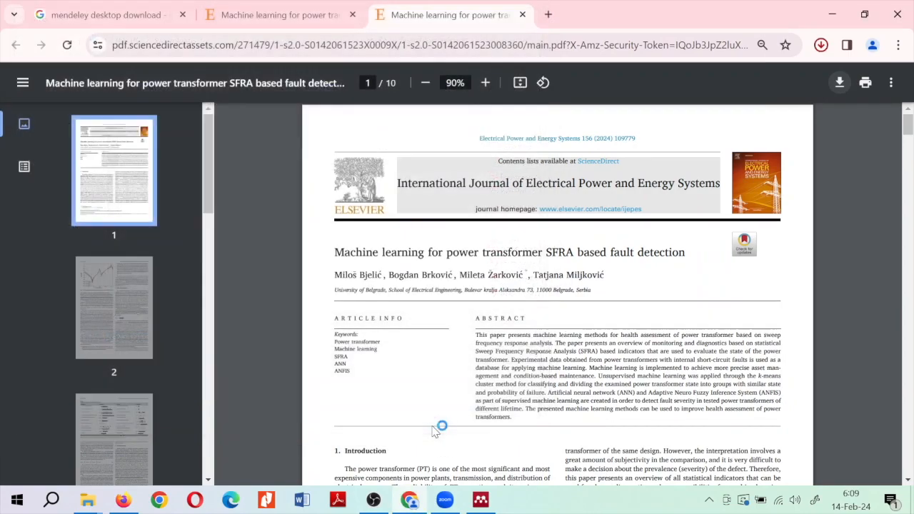
mouse_move(498, 508)
click(498, 508)
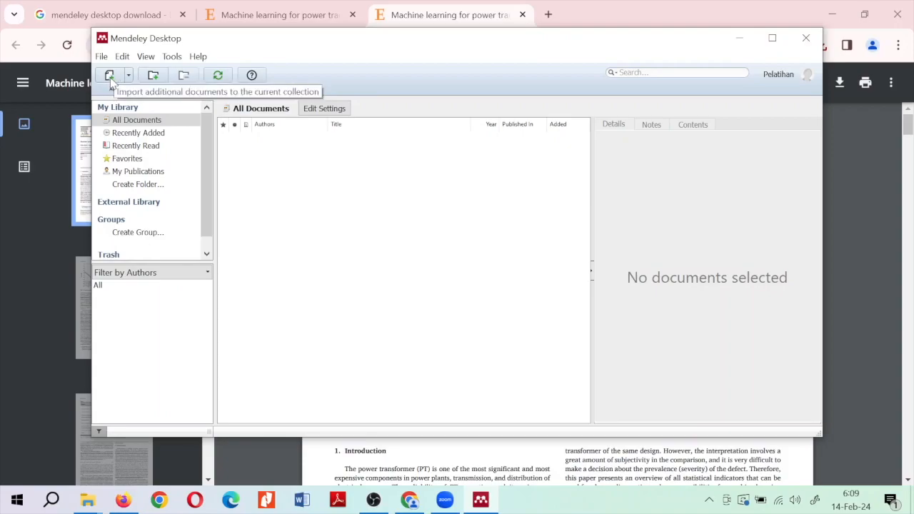
Open the dropdown beside the Add button in Mendeley Desktop's toolbar
click(128, 77)
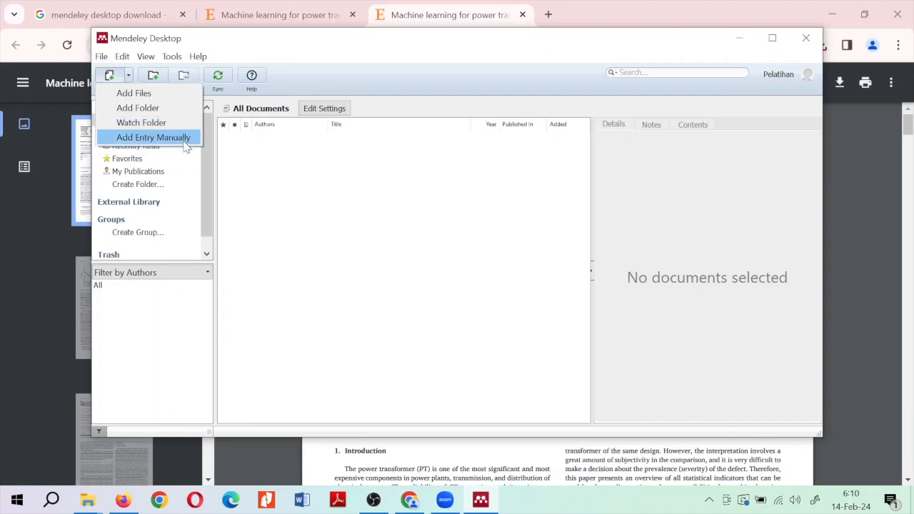
click(189, 138)
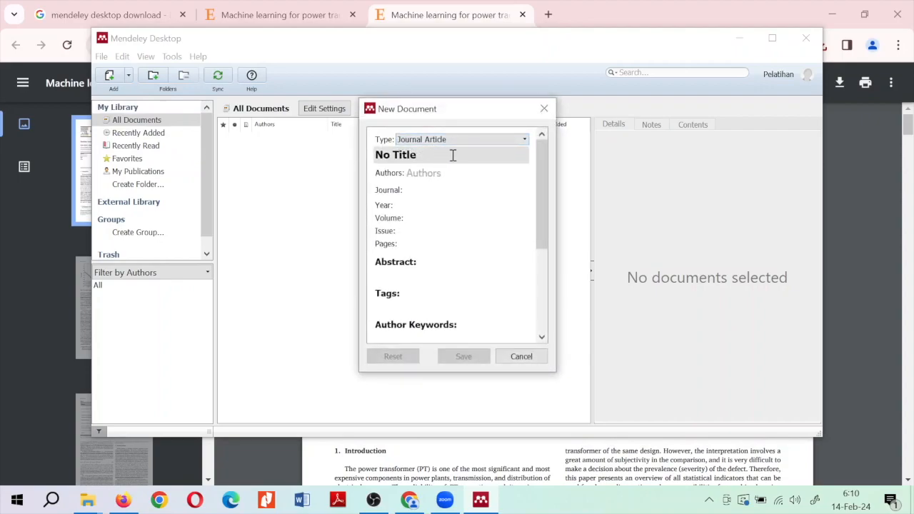
click(525, 139)
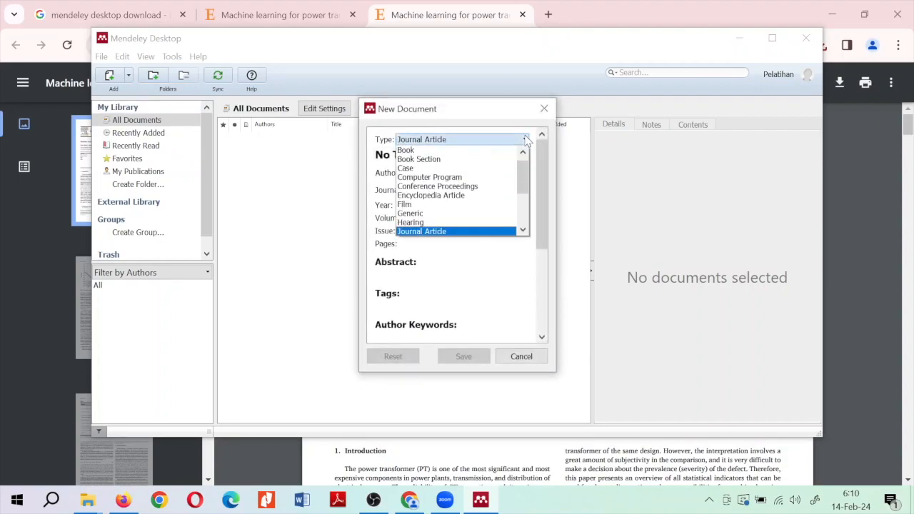
click(526, 139)
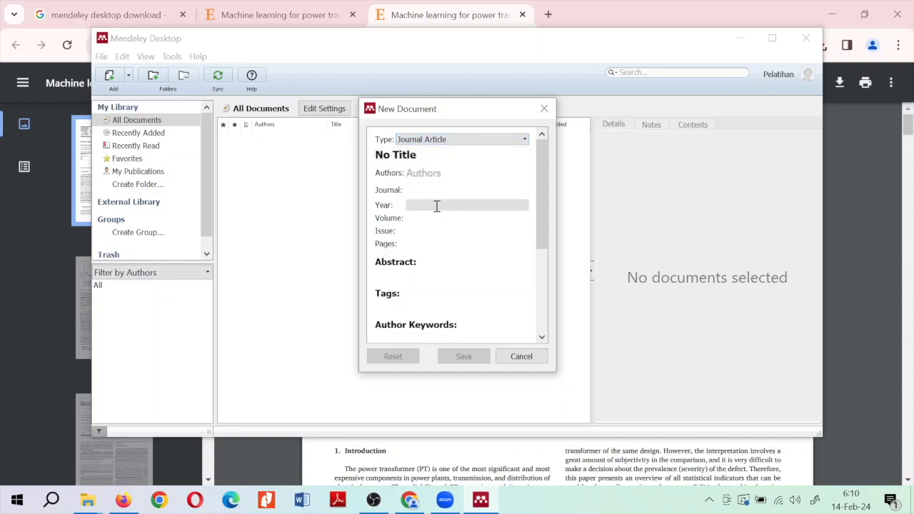
scroll(449, 259, down, 3)
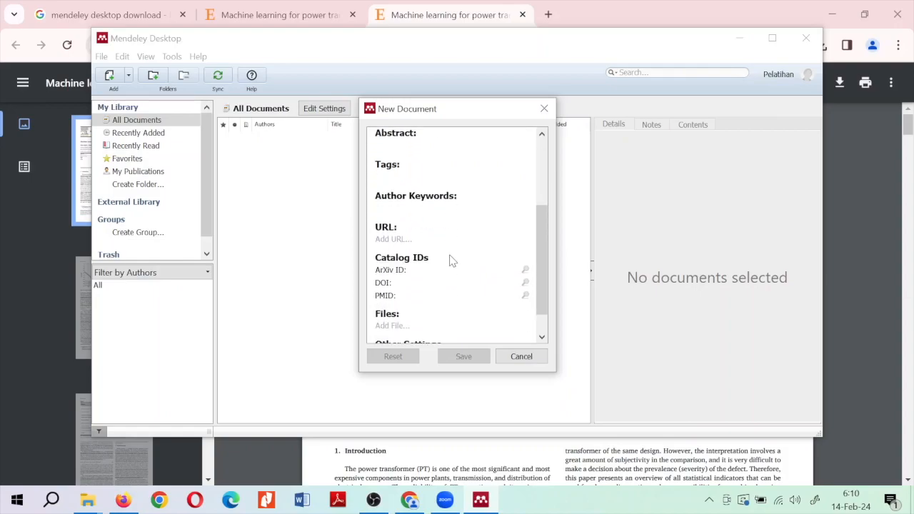
scroll(450, 260, down, 1)
scroll(449, 260, up, 5)
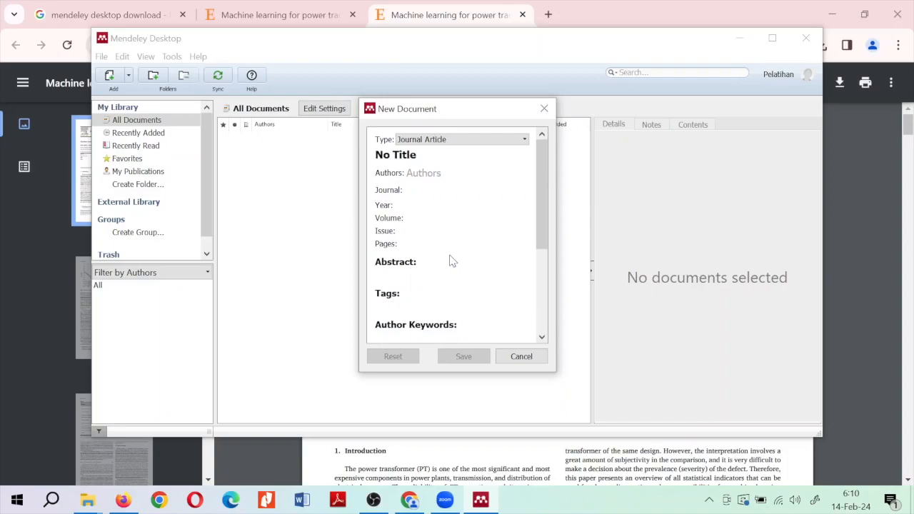
scroll(449, 261, down, 5)
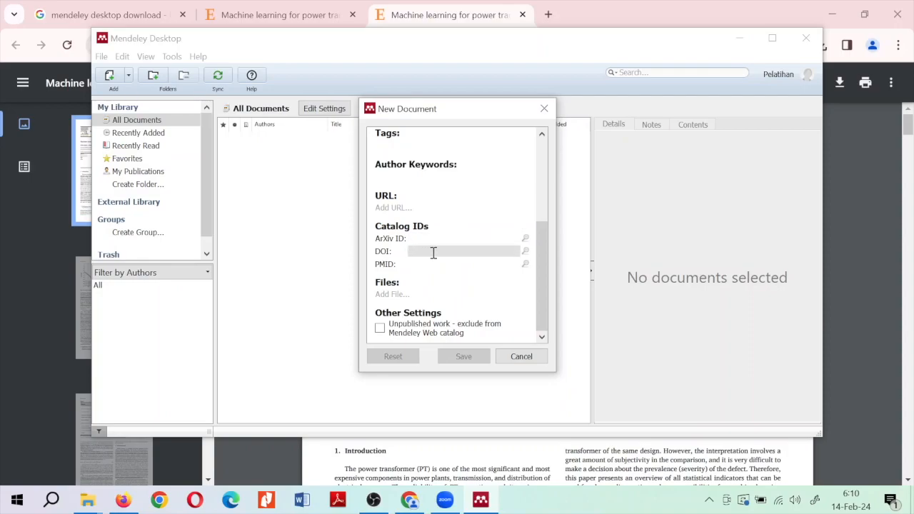
click(433, 251)
scroll(432, 253, up, 5)
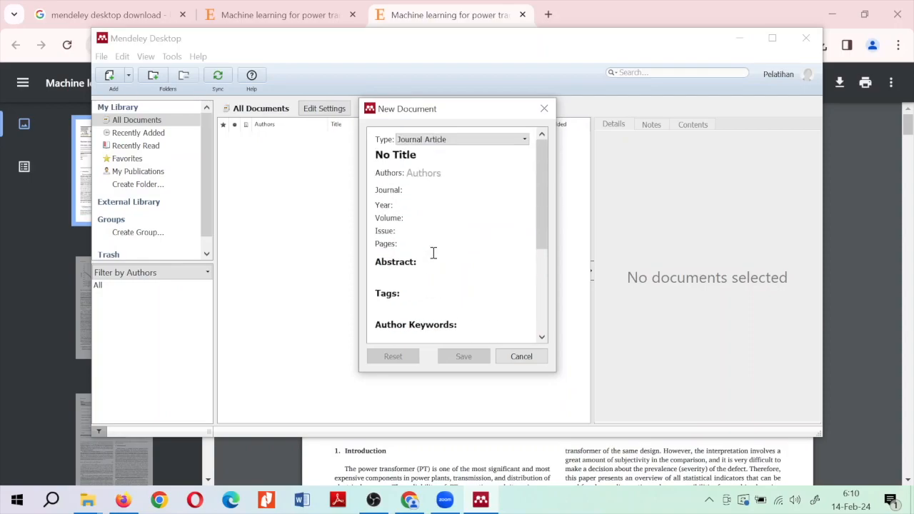
click(545, 108)
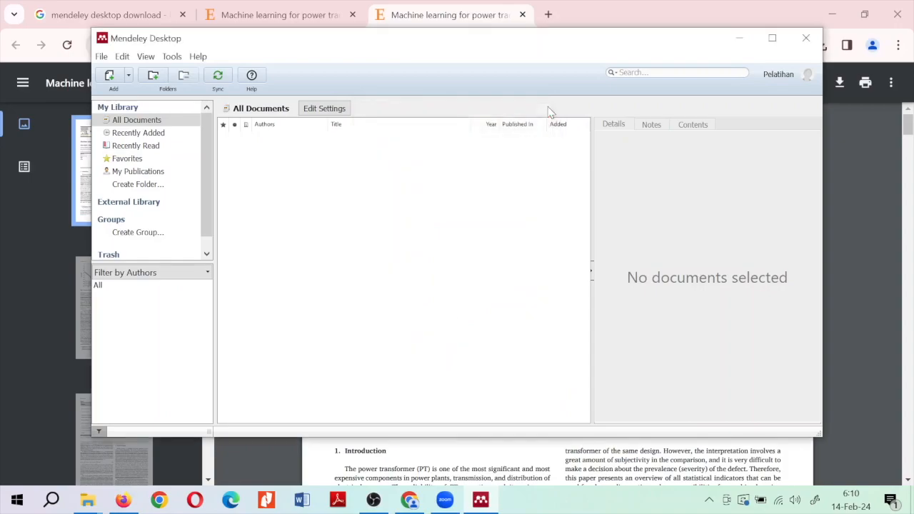
Import the power transformer SFRA PDF and the Smart Materials pre-proof PDF from Downloads
click(109, 77)
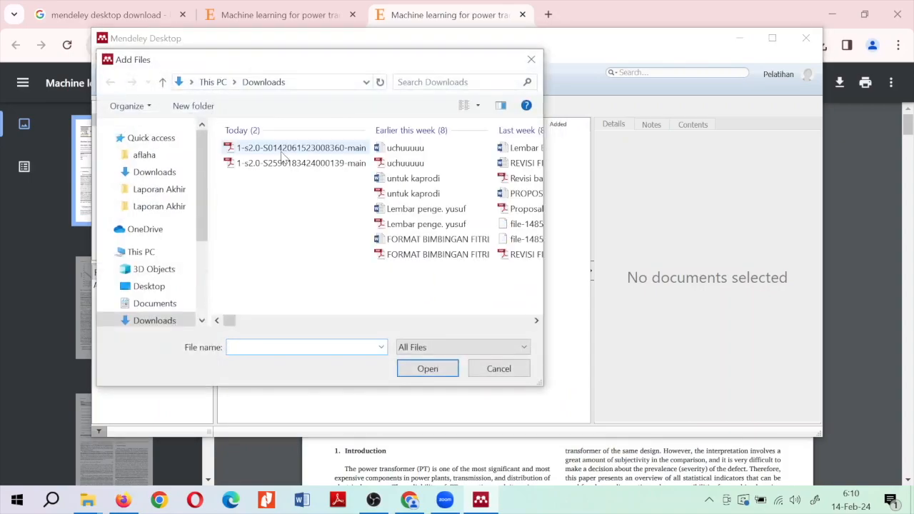
click(256, 150)
shift+click(257, 162)
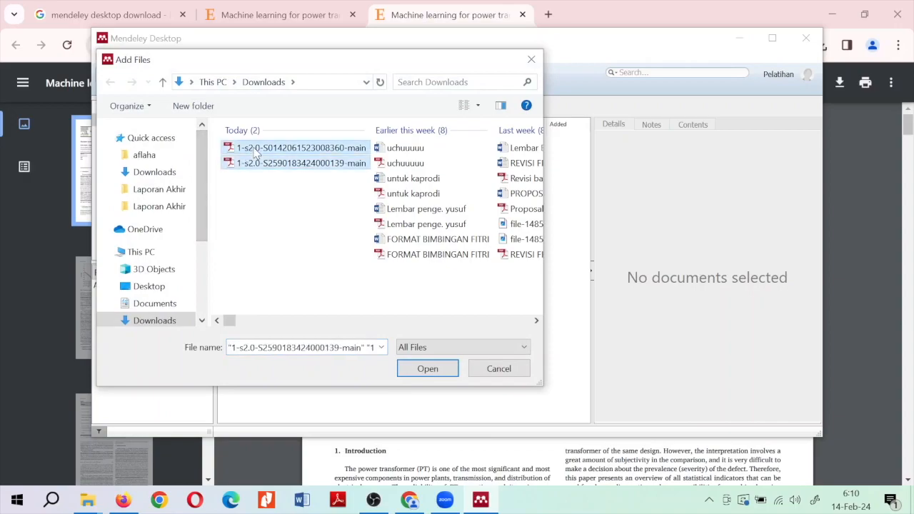
click(437, 375)
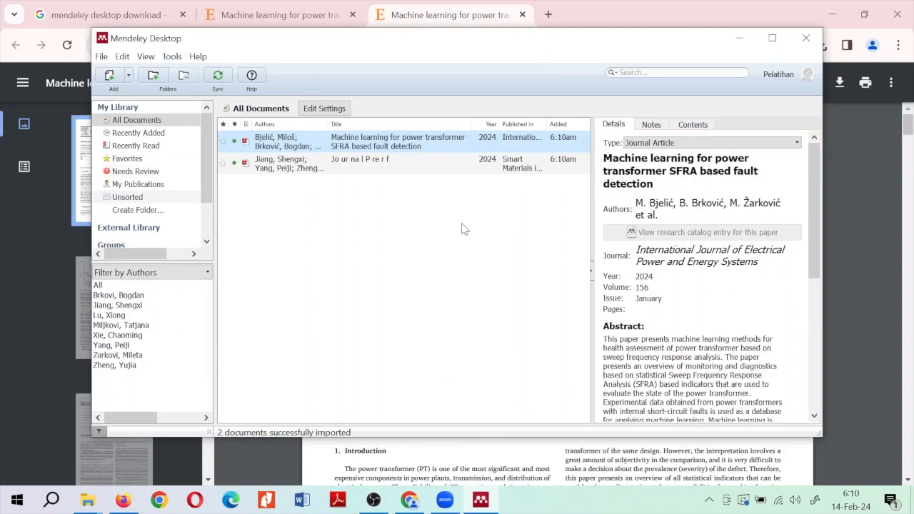
Inspect both entries' details, confirming the SFRA paper's journal, year 2024 and volume 156
click(379, 207)
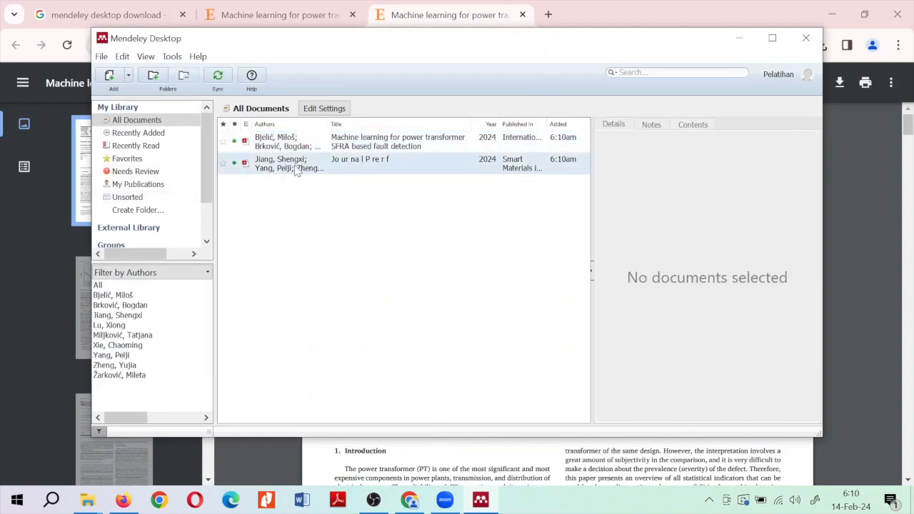
click(282, 165)
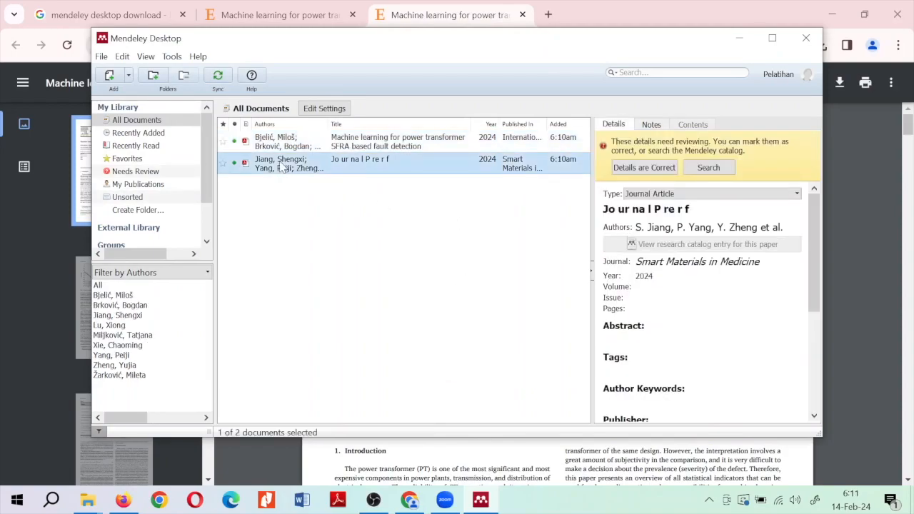
click(303, 145)
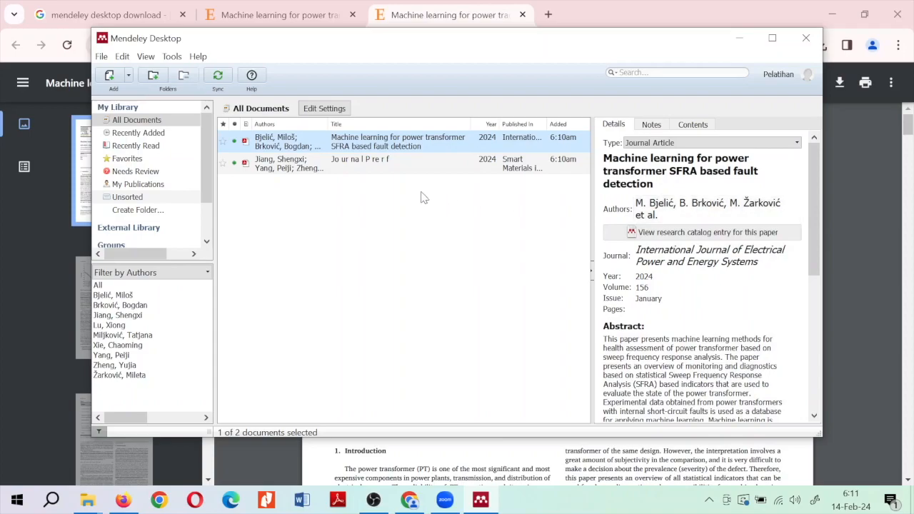
click(359, 164)
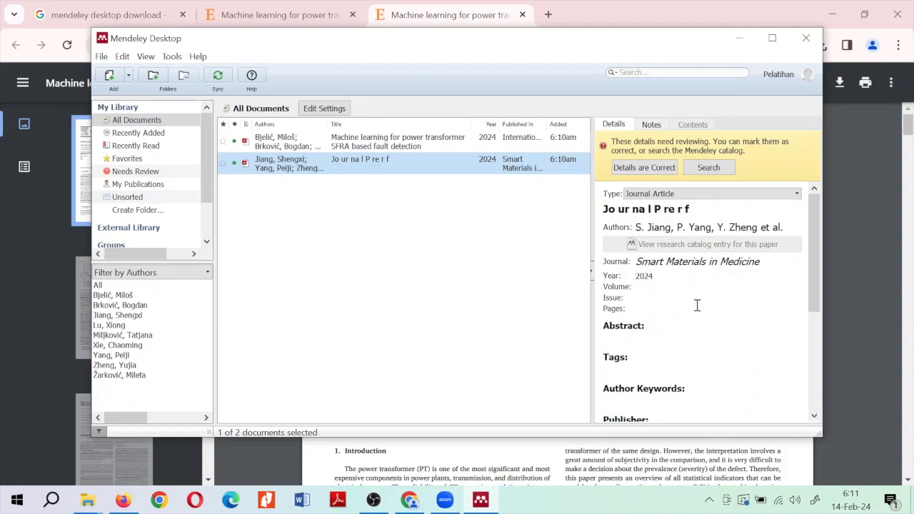
scroll(697, 305, down, 5)
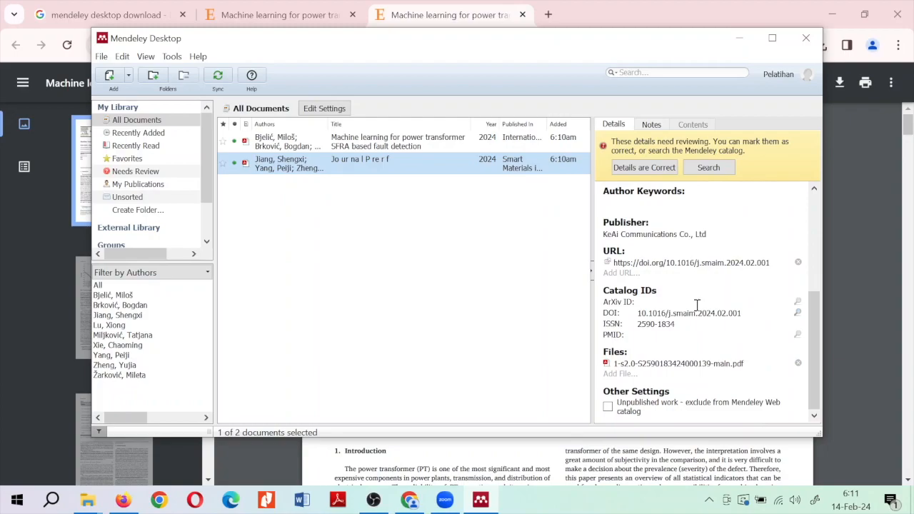
scroll(697, 304, up, 5)
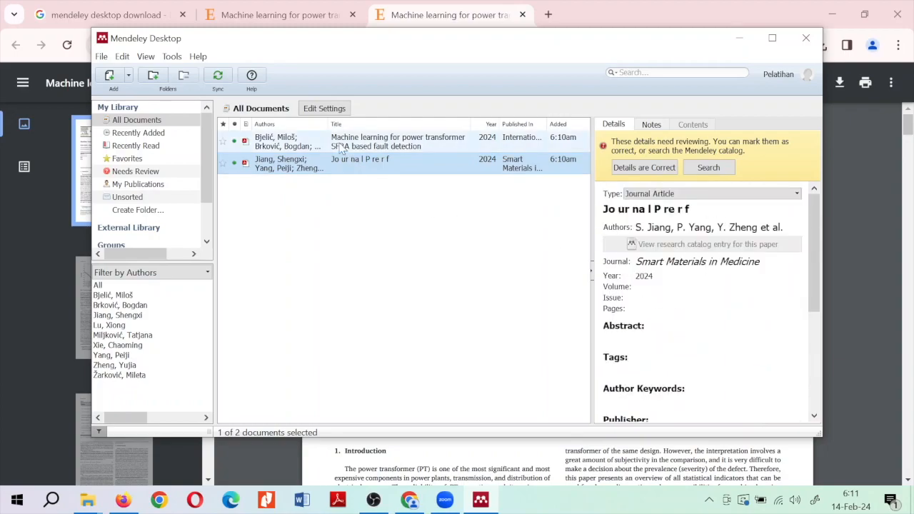
click(341, 148)
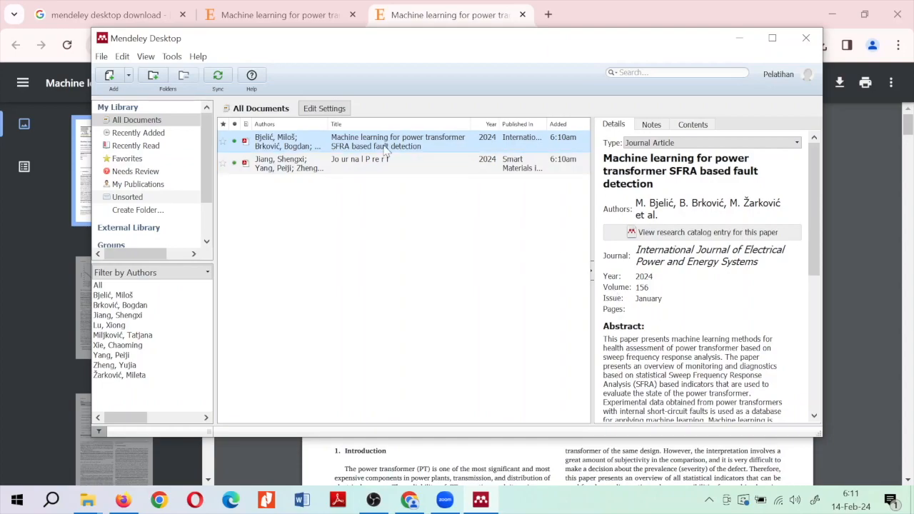
Open the SFRA paper's PDF and scroll through it to find its page count
double_click(317, 147)
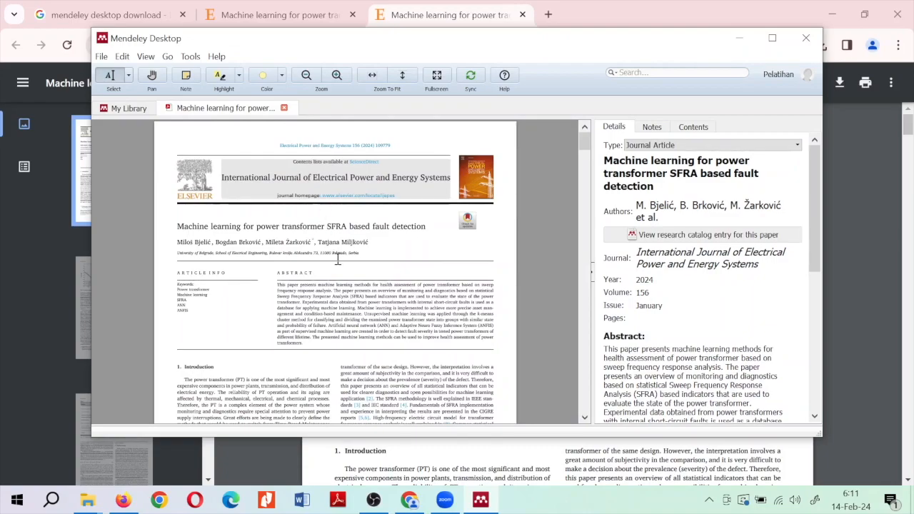
scroll(338, 259, down, 5)
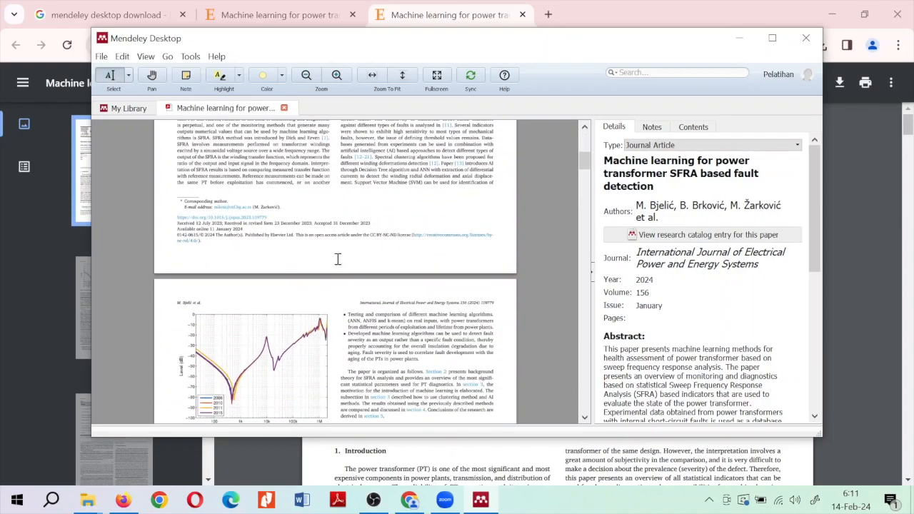
scroll(337, 259, up, 5)
scroll(338, 259, down, 5)
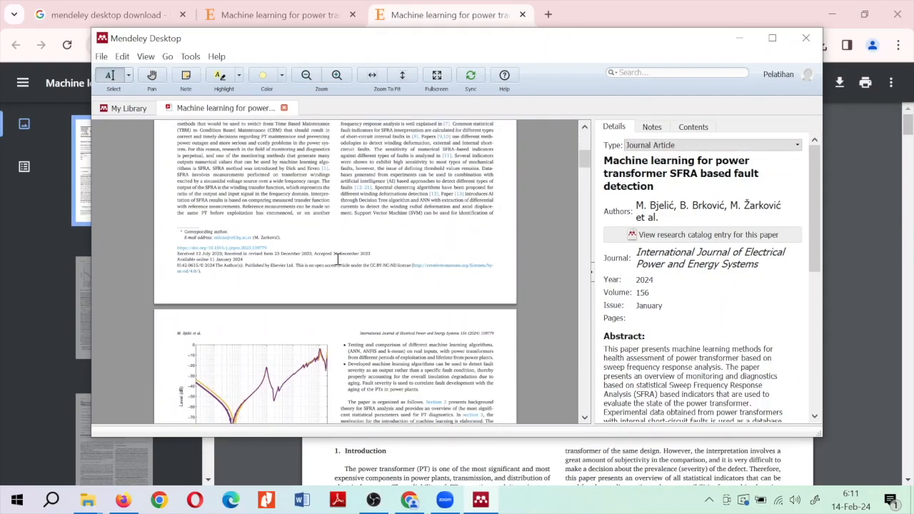
scroll(338, 259, down, 8)
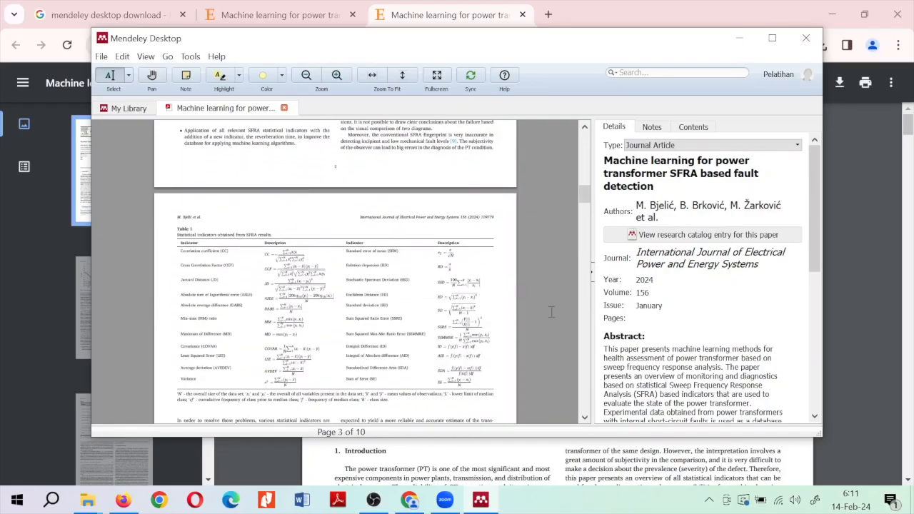
scroll(416, 290, up, 10)
scroll(416, 290, down, 20)
scroll(416, 291, down, 10)
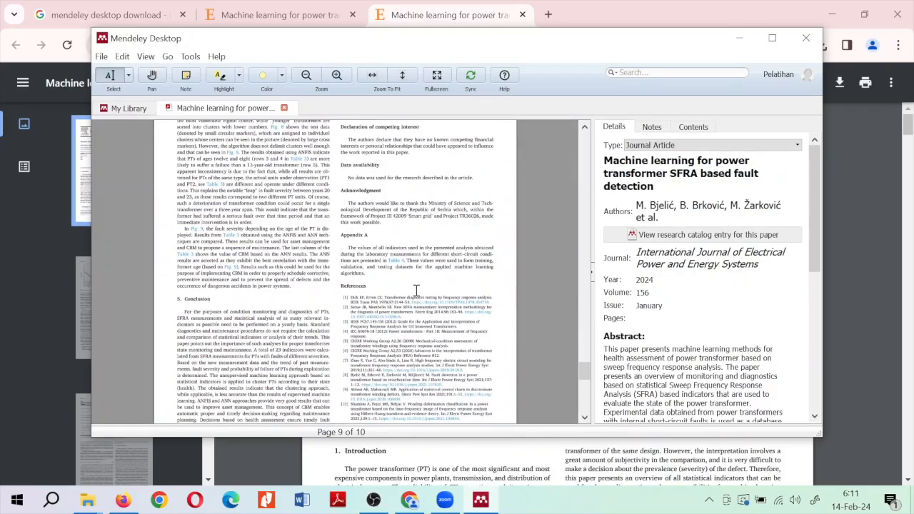
Enter 1-10 as the paper's page range and close the PDF
click(671, 316)
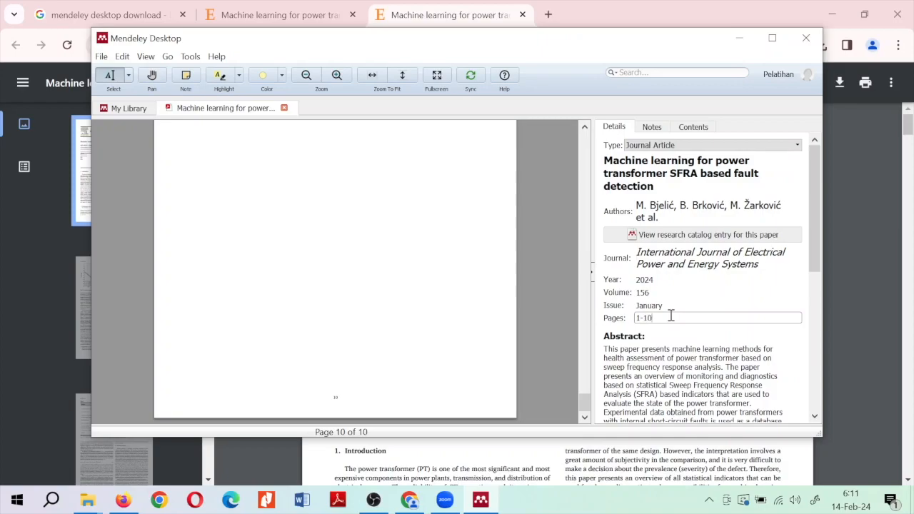
click(446, 239)
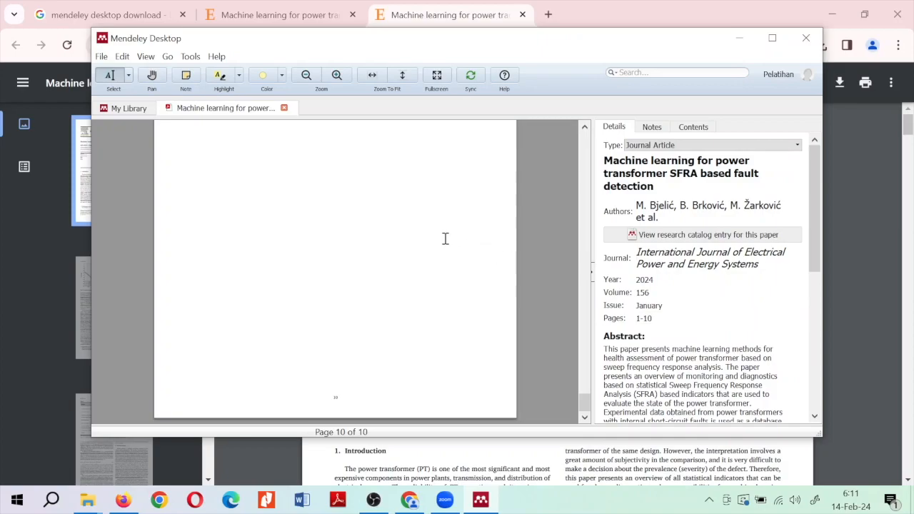
click(284, 109)
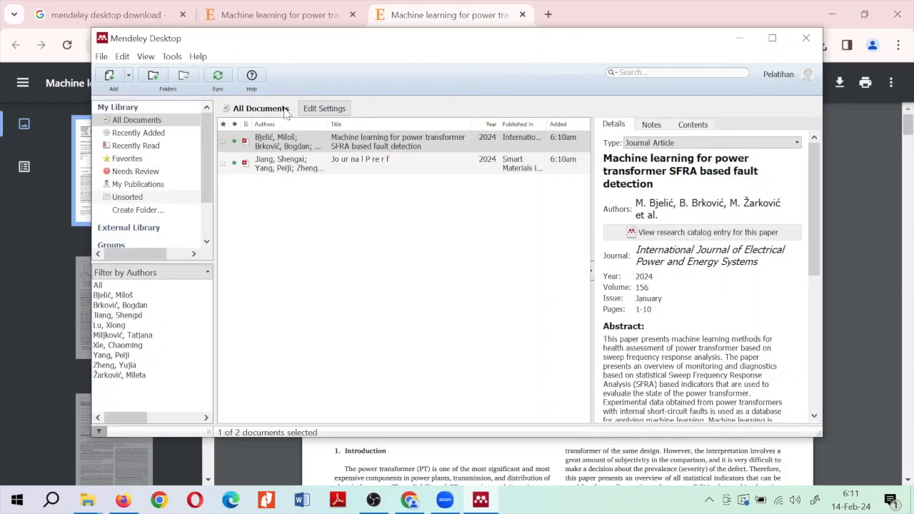
Search the web for 'scholar' from Chrome and open the Google Scholar home page
click(288, 10)
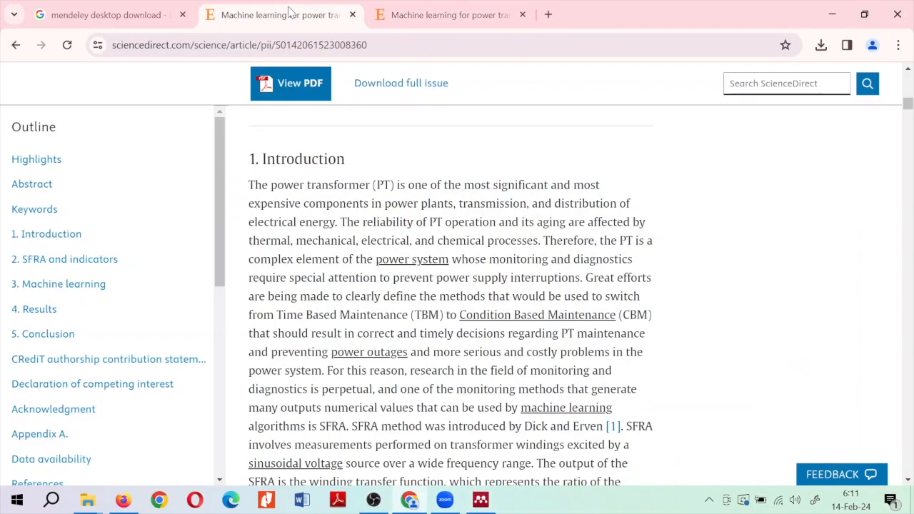
click(332, 45)
text(sc)
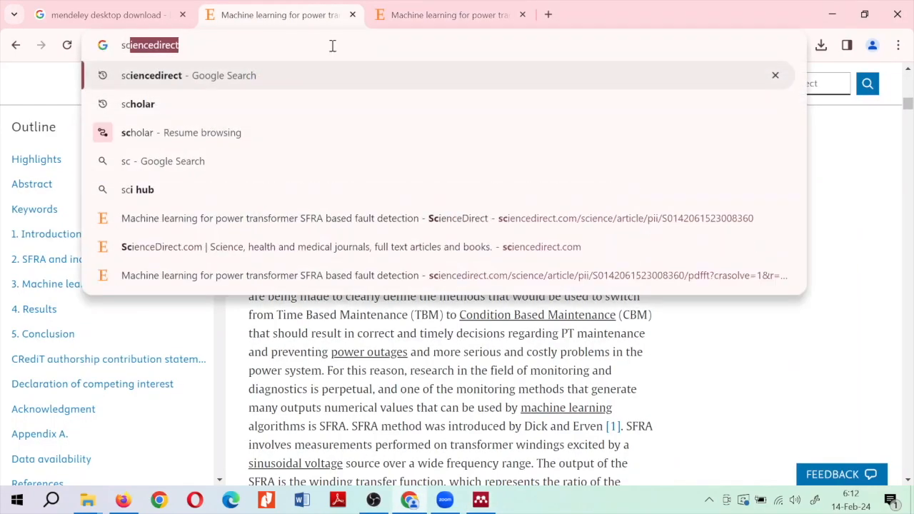
text(hola)
key(Return)
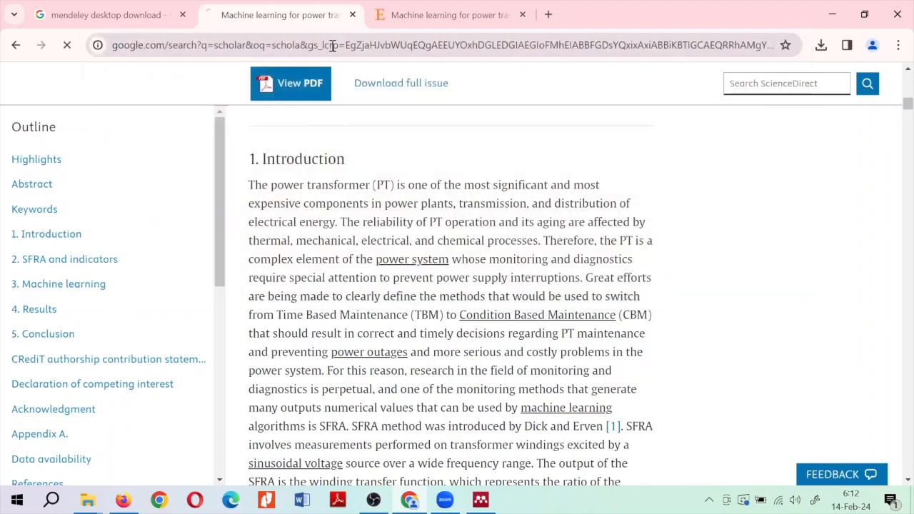
click(124, 238)
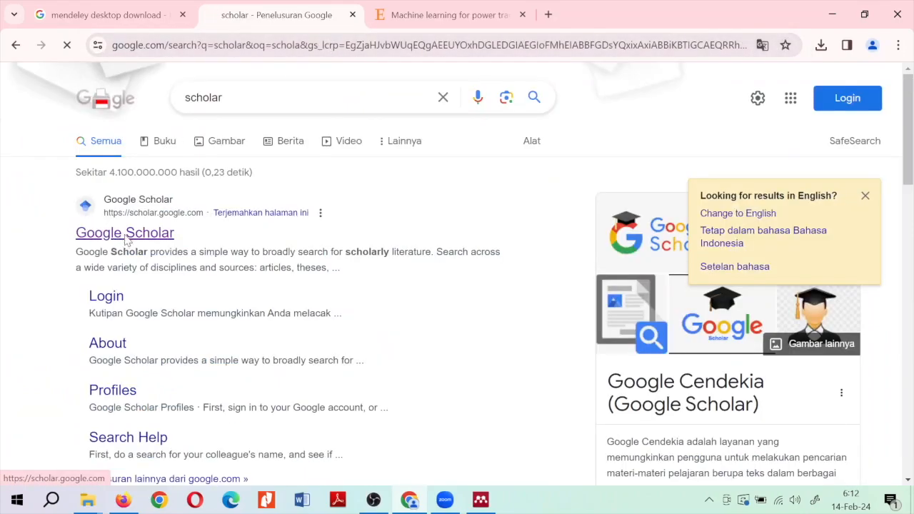
Search Google Scholar for 'regresi logistik' and look over the results
text(reg)
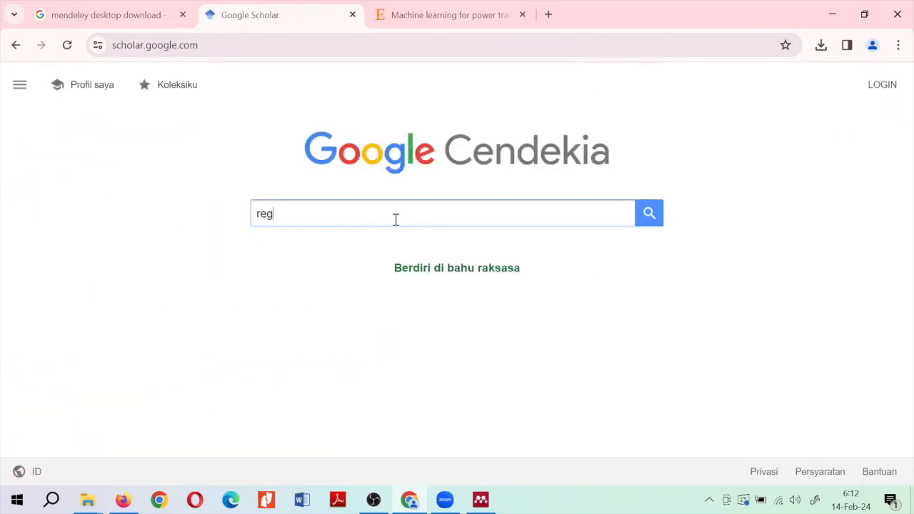
text(resi logistik)
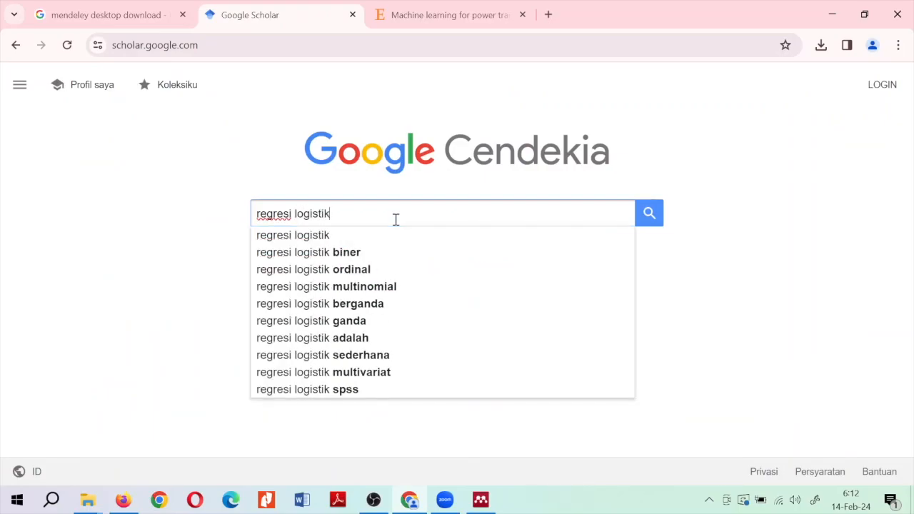
key(Return)
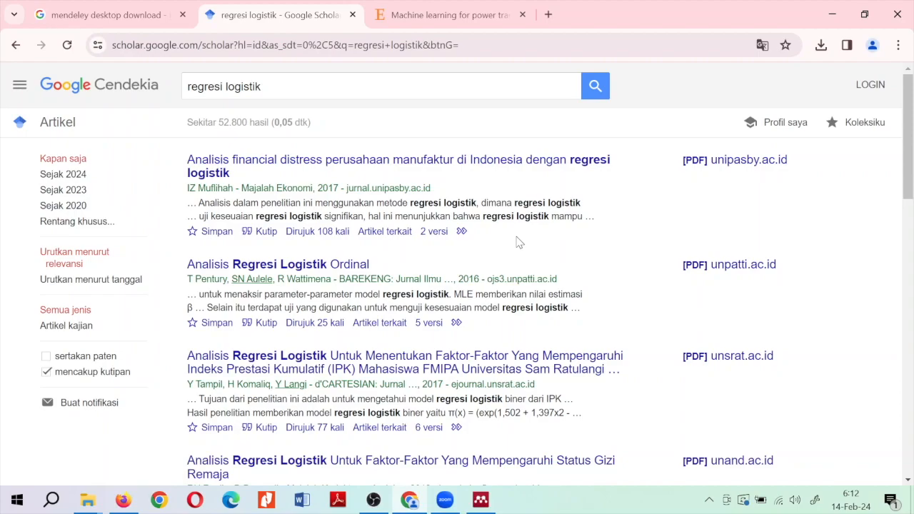
scroll(519, 242, down, 1)
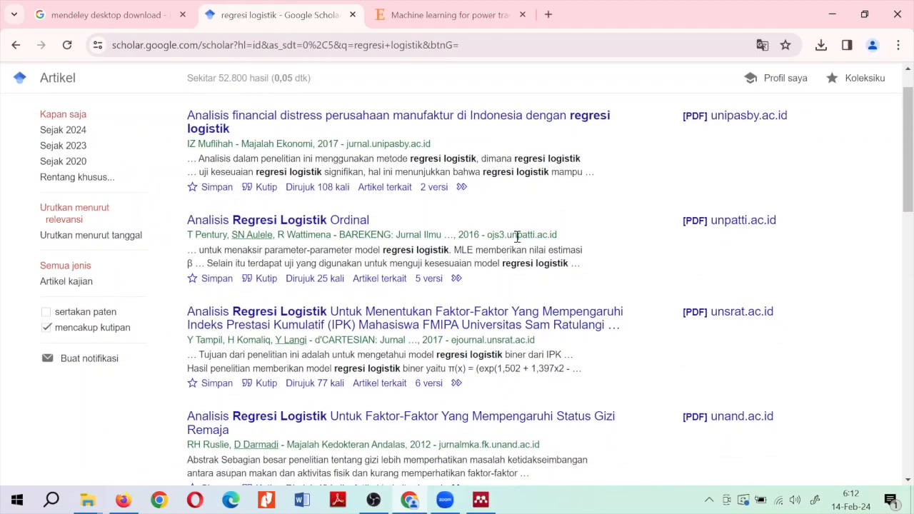
scroll(517, 236, up, 1)
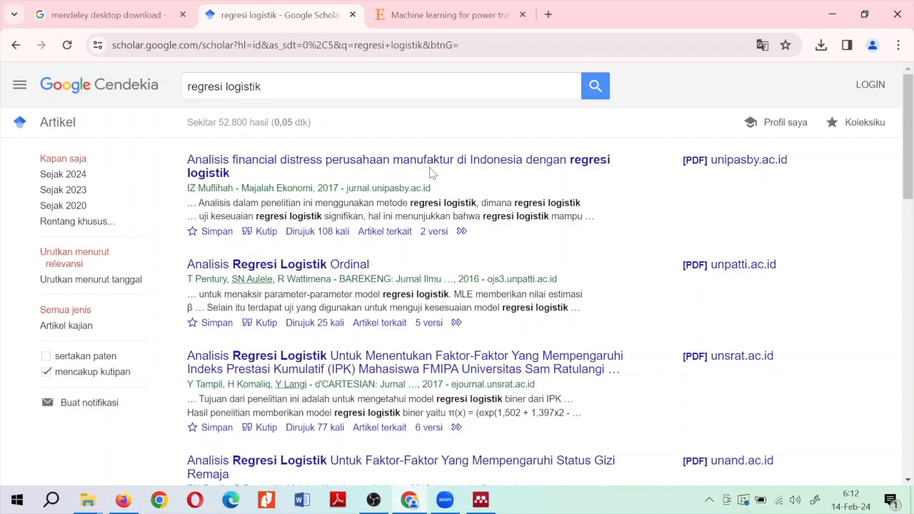
right_click(714, 166)
Open the unipasby PDF in a new tab and move Scholar results into their own maximized window
click(749, 177)
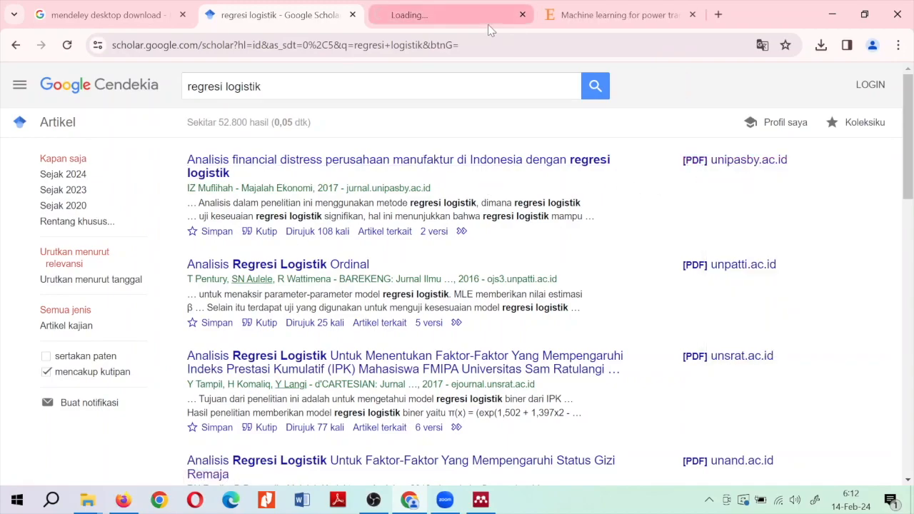
click(464, 29)
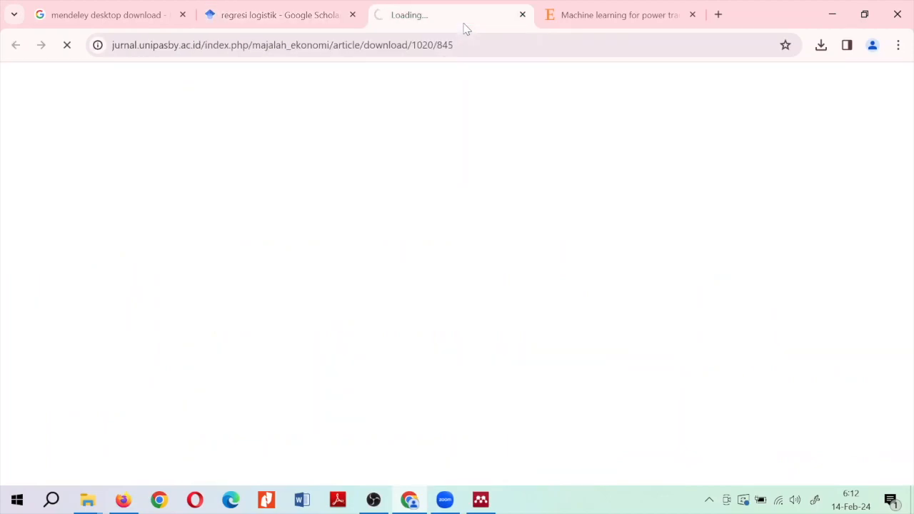
drag(327, 20, 439, 257)
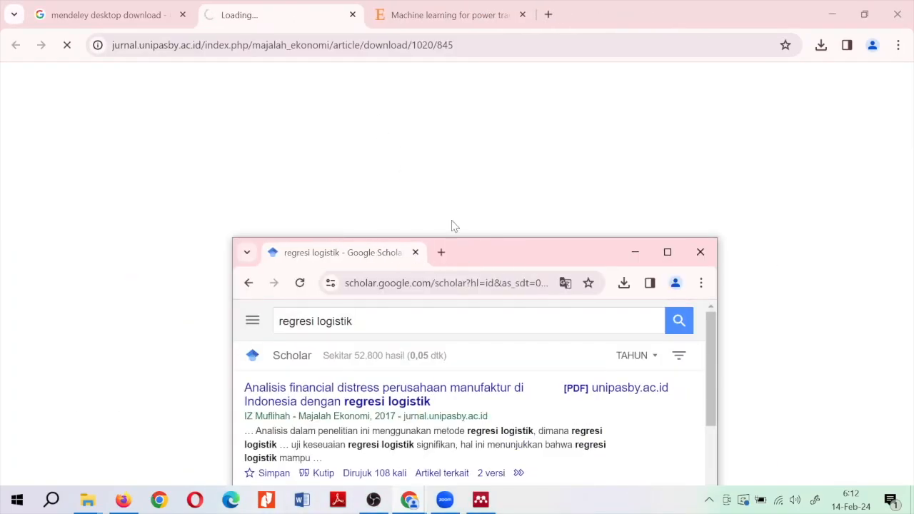
click(667, 252)
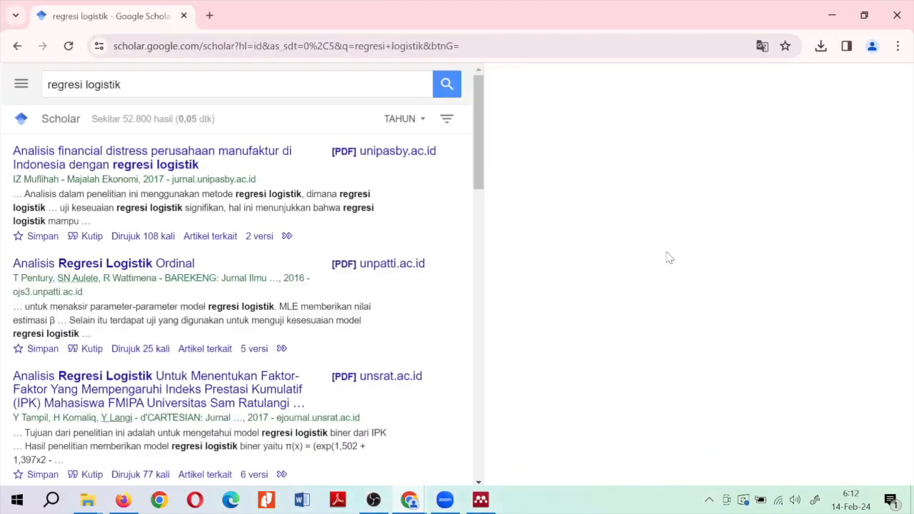
Download the PDF of the ITS Surabaya ordinal regression paper from the results
scroll(655, 269, down, 4)
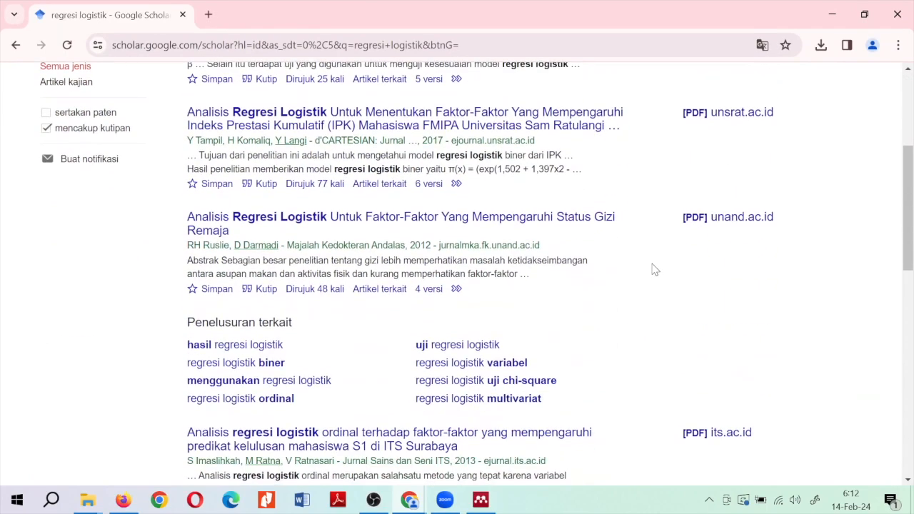
scroll(655, 269, down, 1)
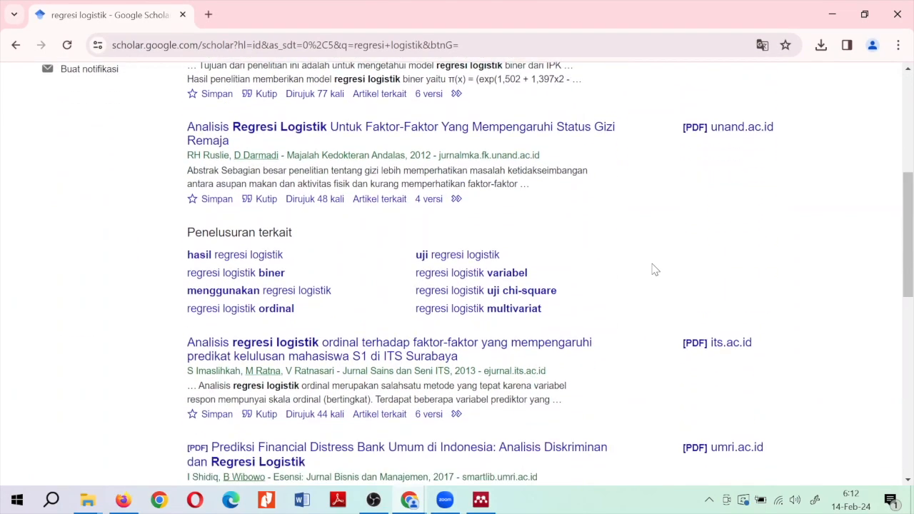
scroll(655, 270, down, 1)
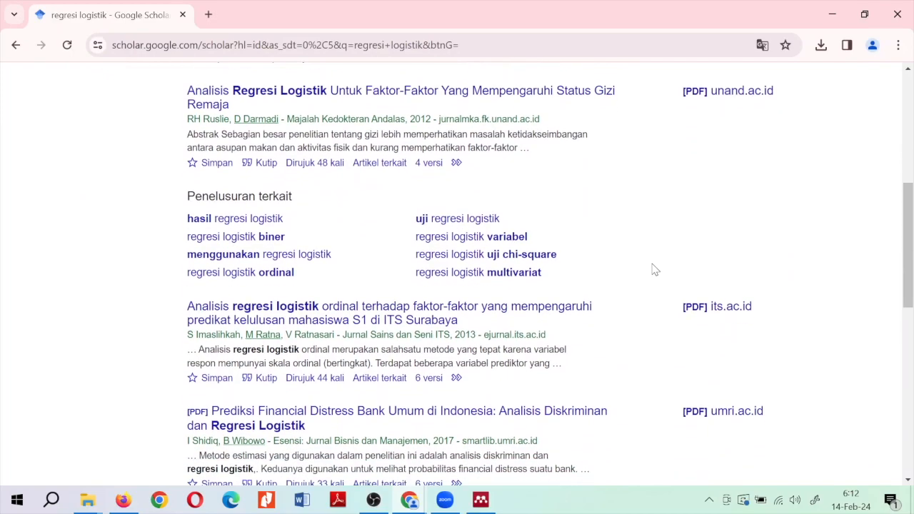
scroll(654, 269, down, 1)
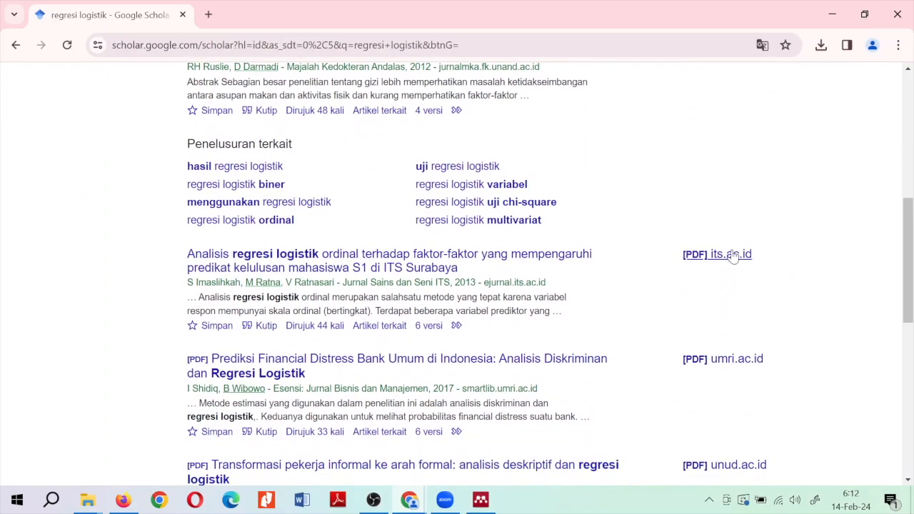
click(718, 258)
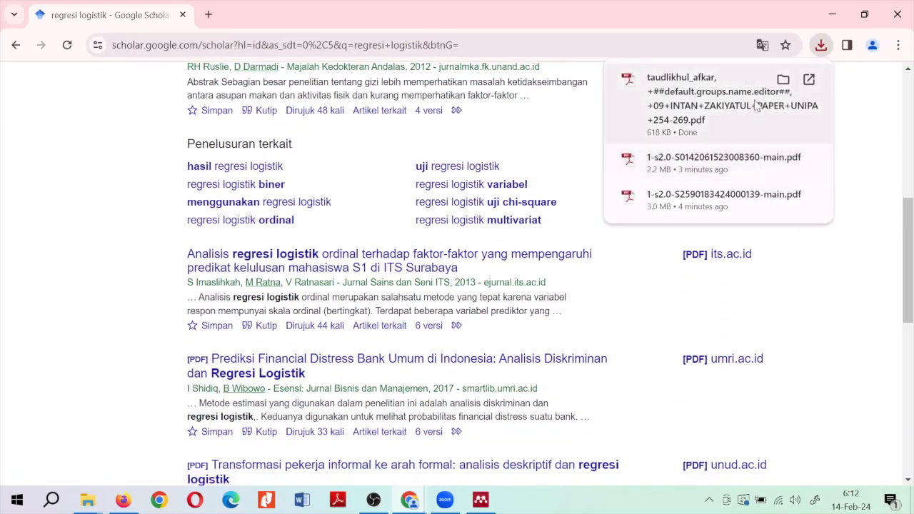
Import the downloaded financial distress PDF into the Mendeley library
click(481, 500)
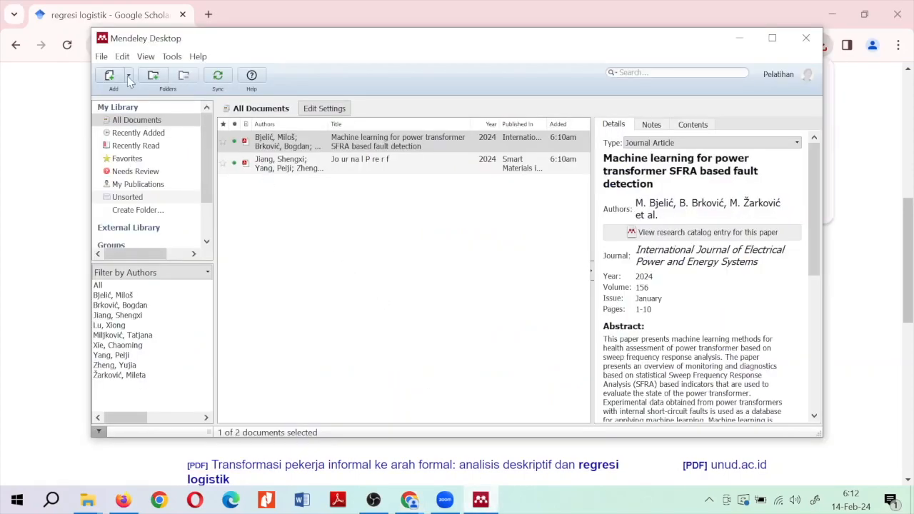
click(107, 77)
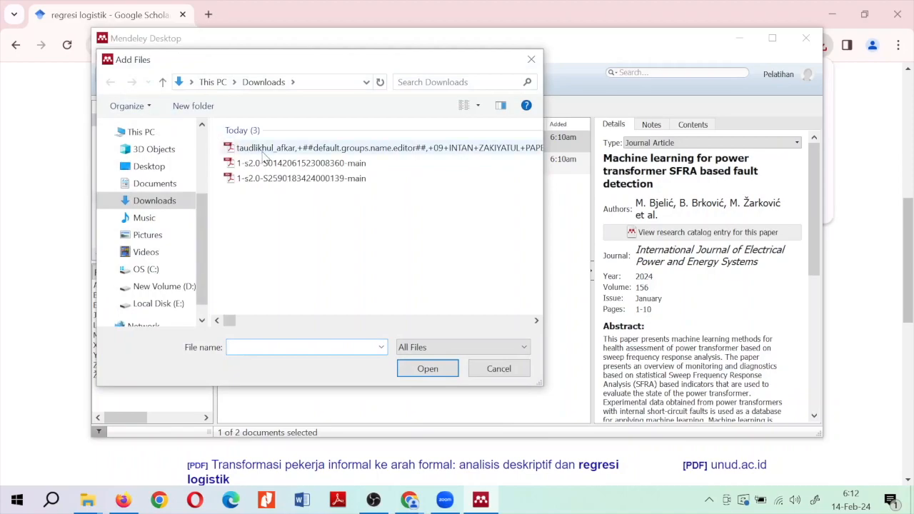
click(278, 150)
double_click(279, 151)
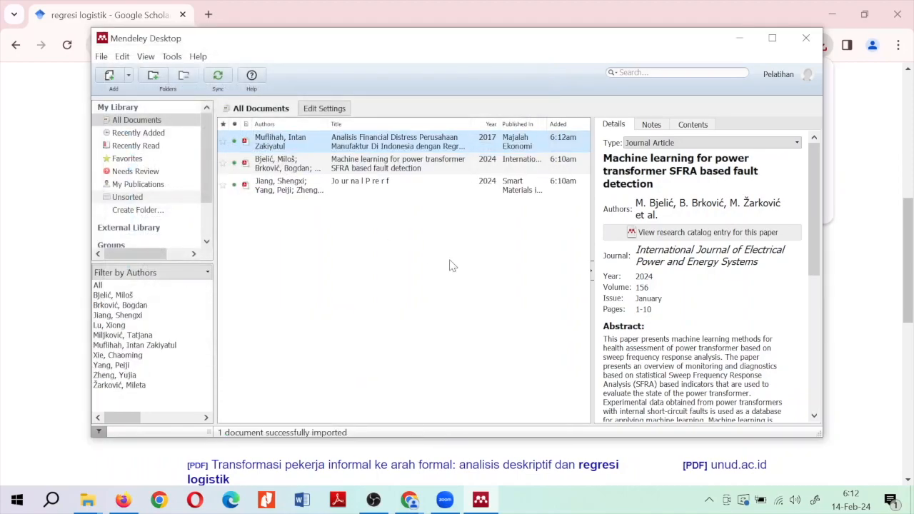
Check the details of the Machine learning paper and the newly imported financial distress entry
click(319, 223)
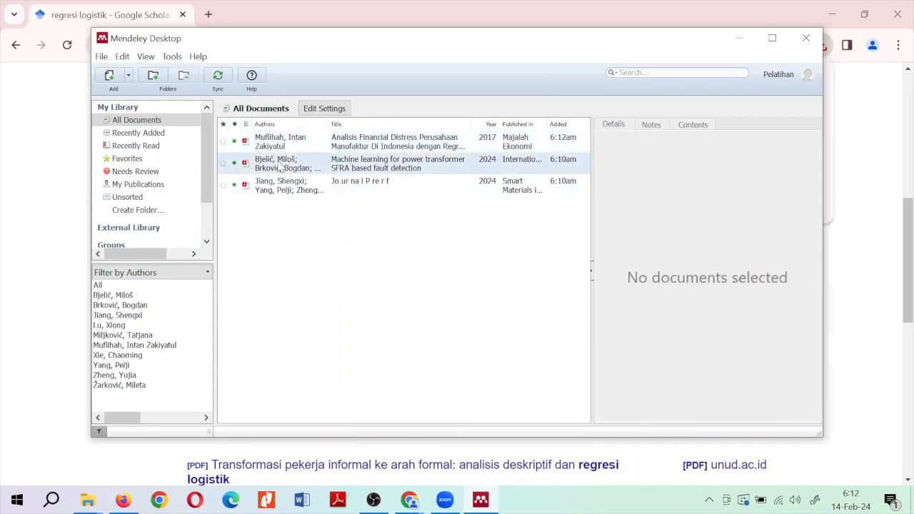
click(281, 169)
click(308, 148)
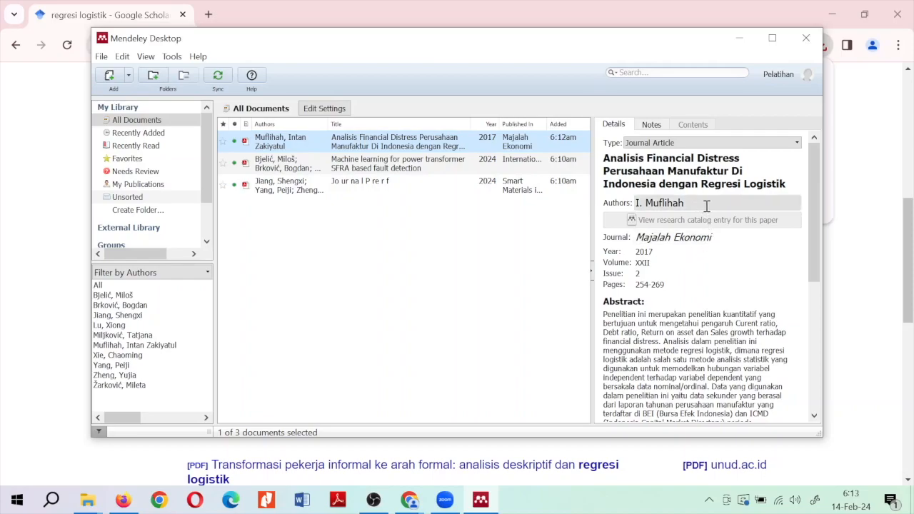
click(497, 233)
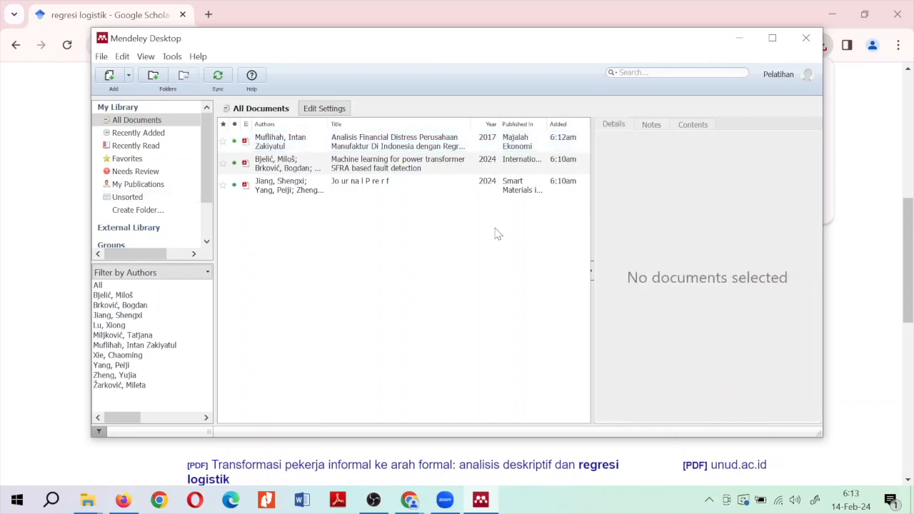
Cycle through the financial distress, Machine learning and Smart Materials entries, ending on Smart Materials
click(374, 139)
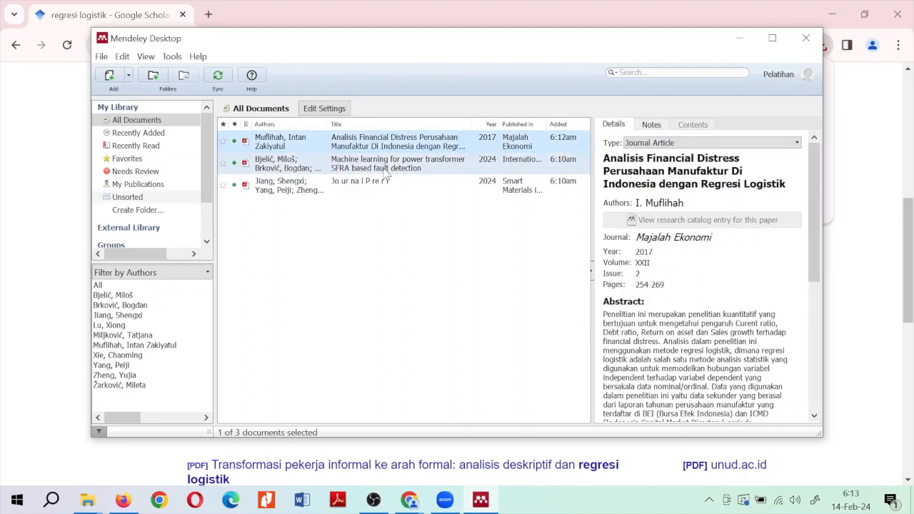
click(386, 172)
click(392, 203)
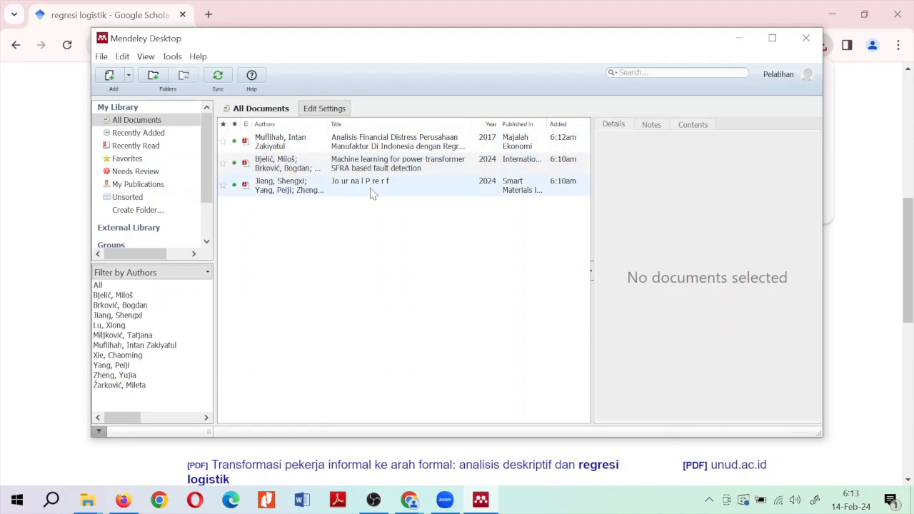
click(372, 191)
click(412, 169)
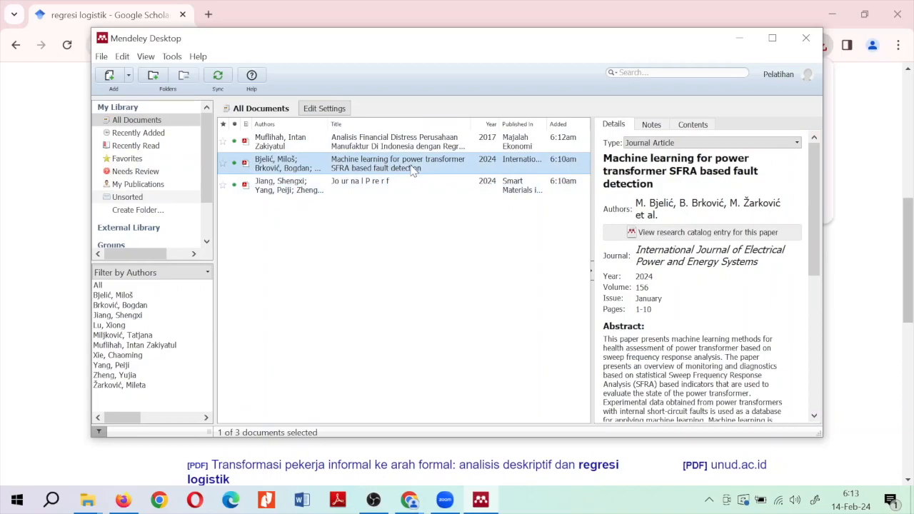
click(444, 145)
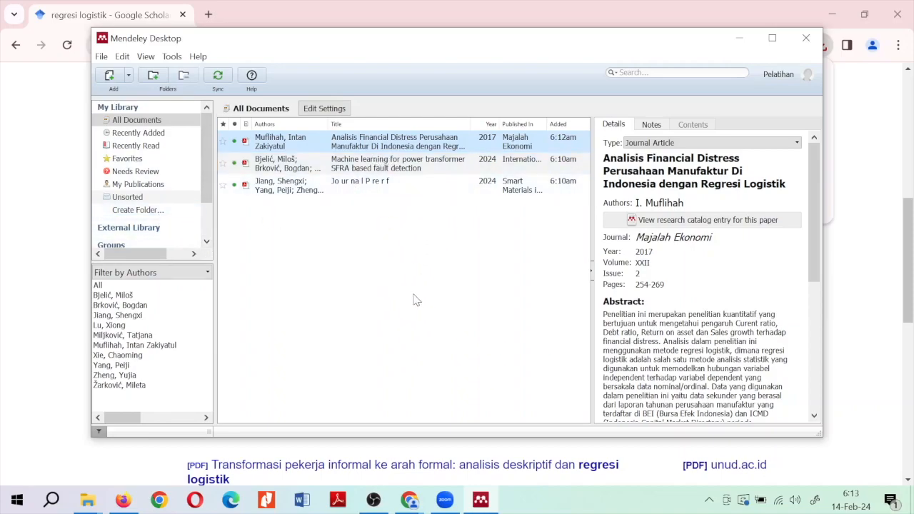
click(399, 317)
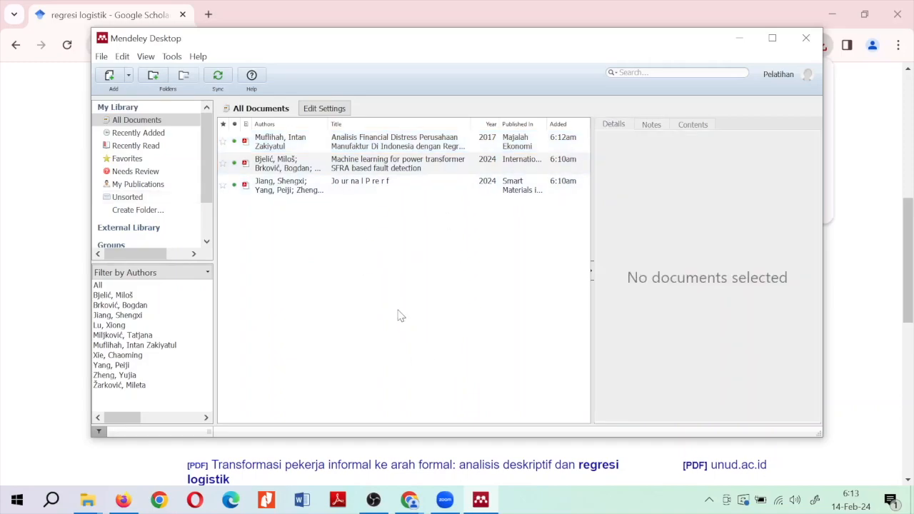
click(298, 143)
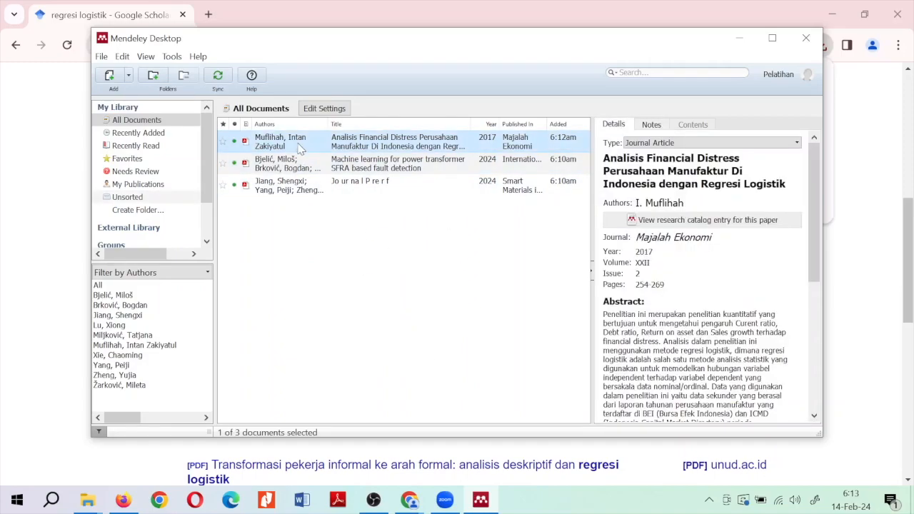
click(325, 172)
click(353, 191)
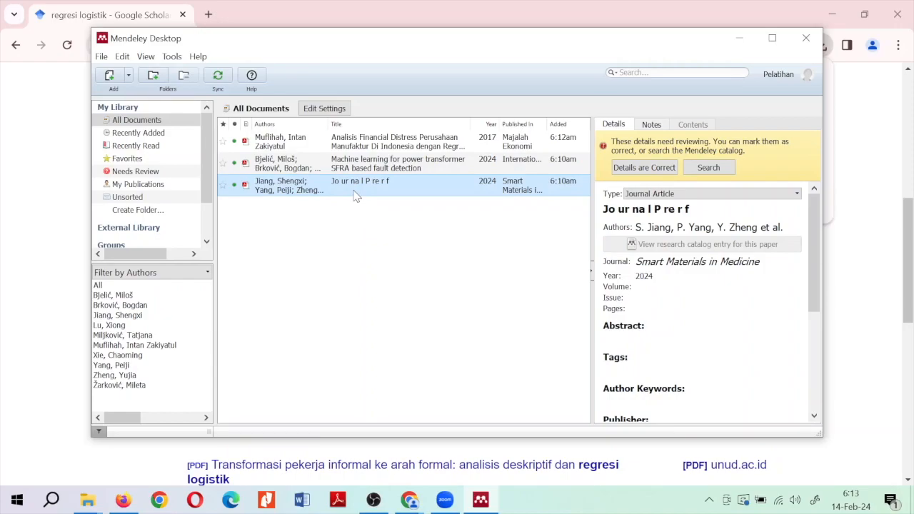
click(174, 59)
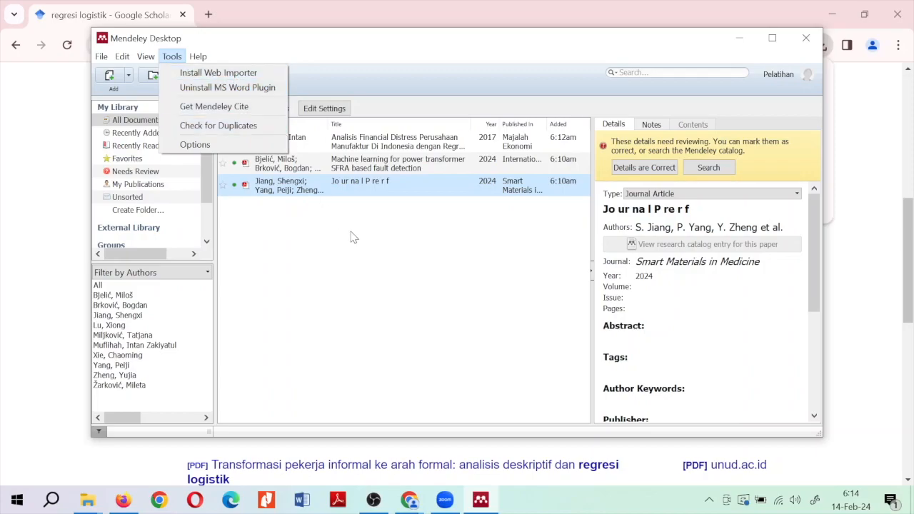
click(351, 238)
click(352, 237)
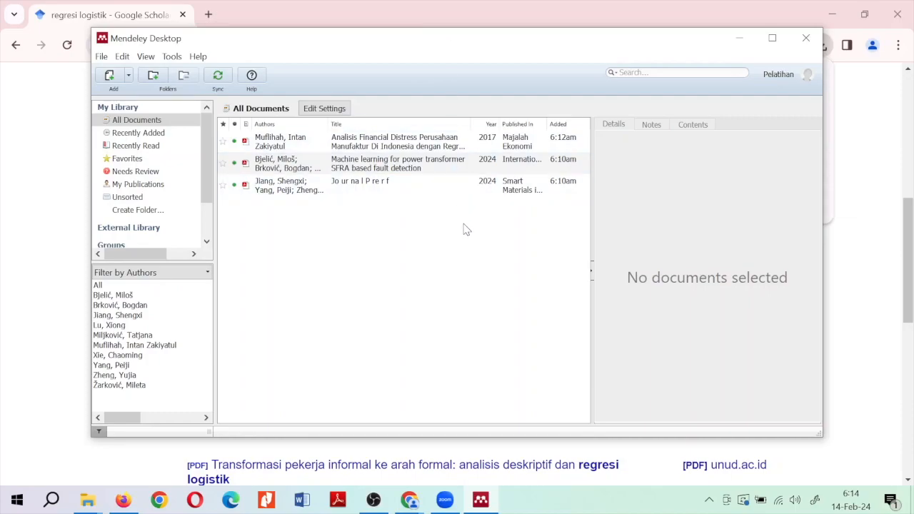
Launch Word with winword from the Run dialog and create a blank document
key(super+r)
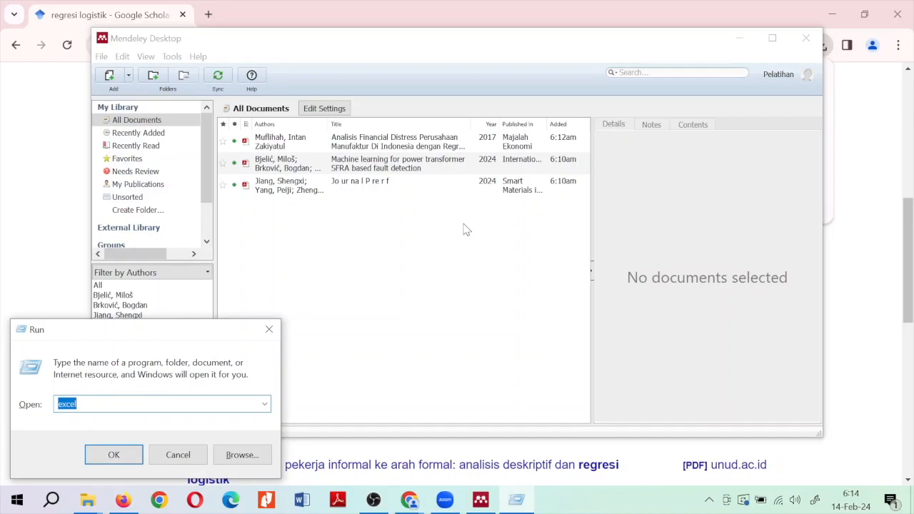
text(winword)
key(Return)
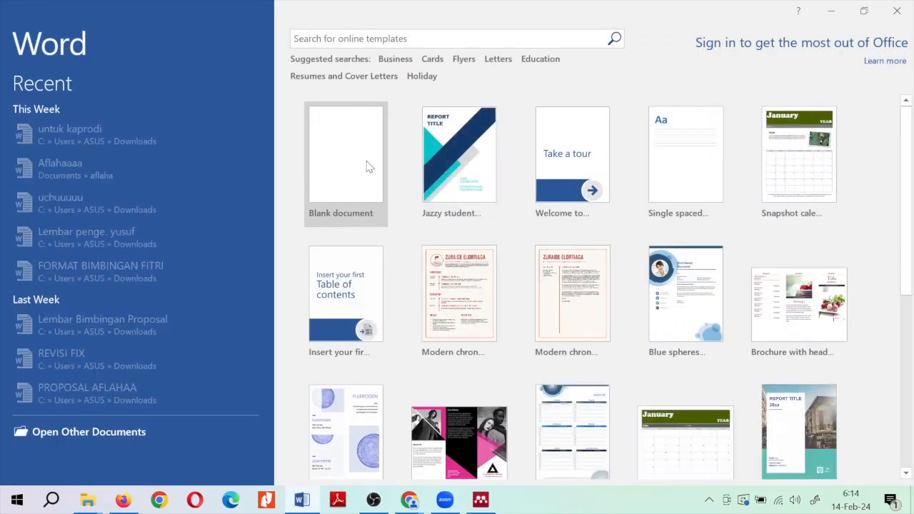
click(366, 167)
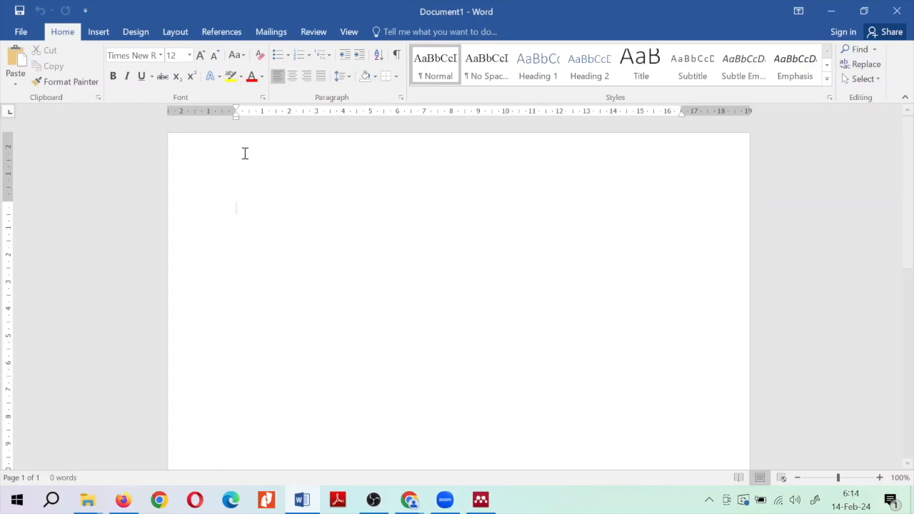
Check the Mendeley citation style list, then insert two sample paragraphs with =rand(2)
click(221, 32)
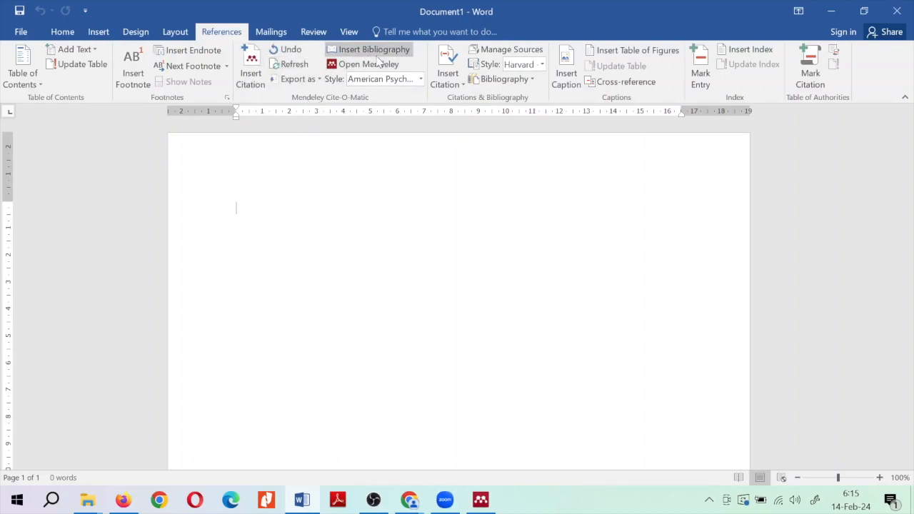
click(421, 80)
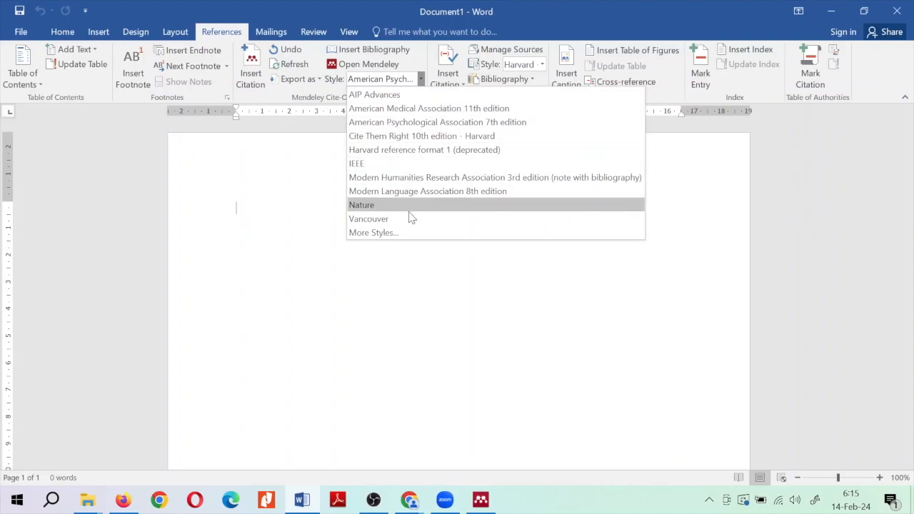
click(406, 270)
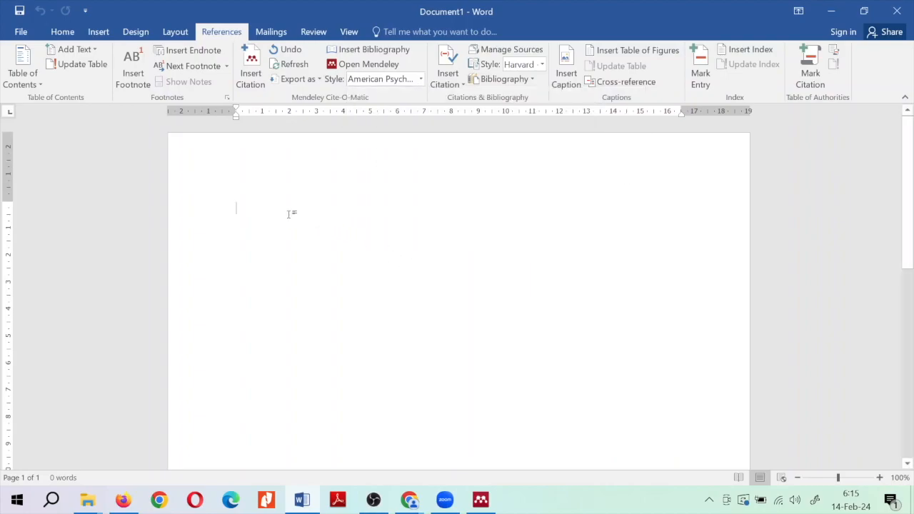
text(=)
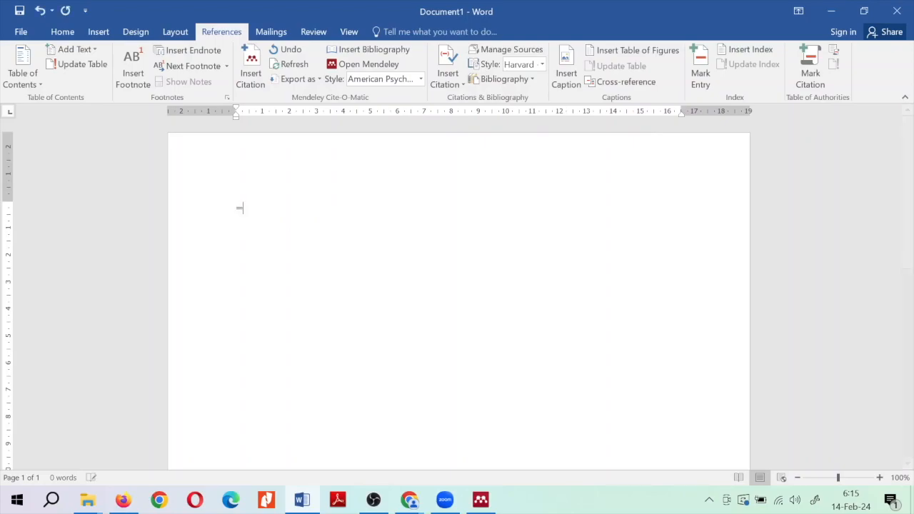
text(rand(2))
key(Return)
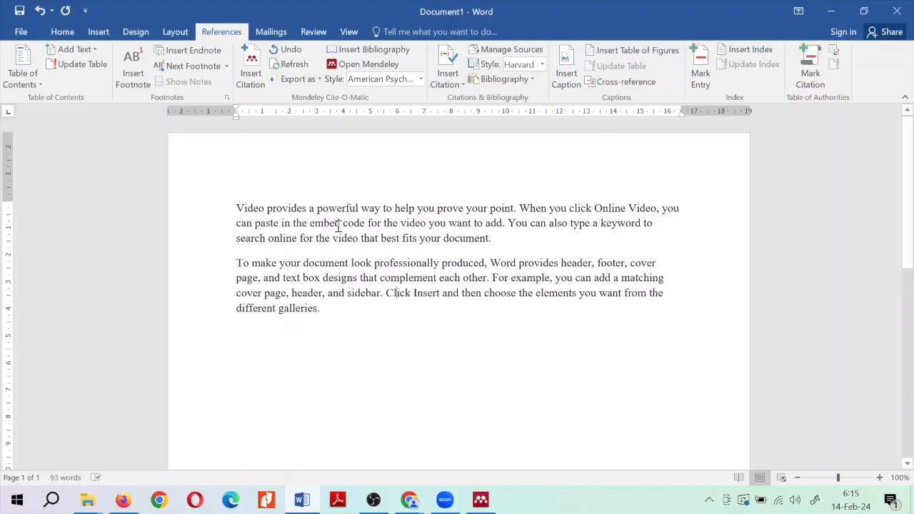
Add 'Latar Belakang' as a new first line, undo a trial Heading 1, and bold it
click(236, 208)
key(Return)
key(Up)
text(Latar Belakang)
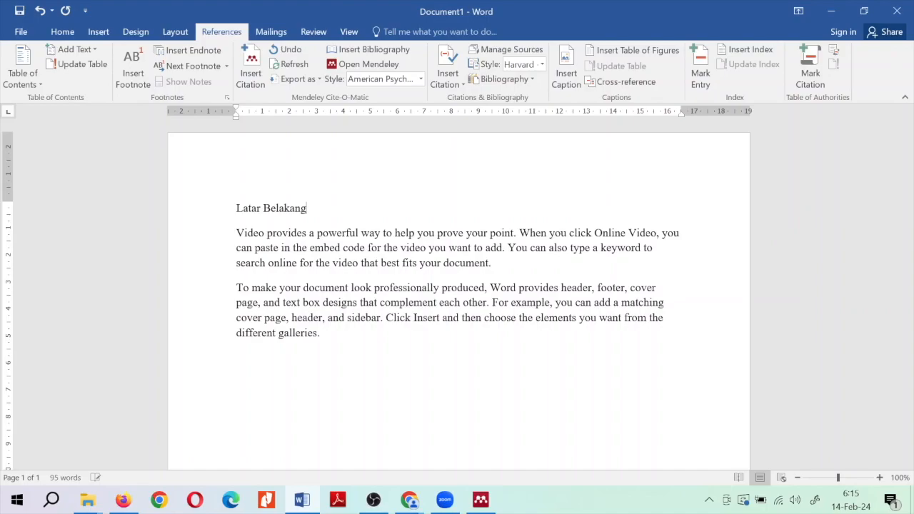
key(ctrl+alt+1)
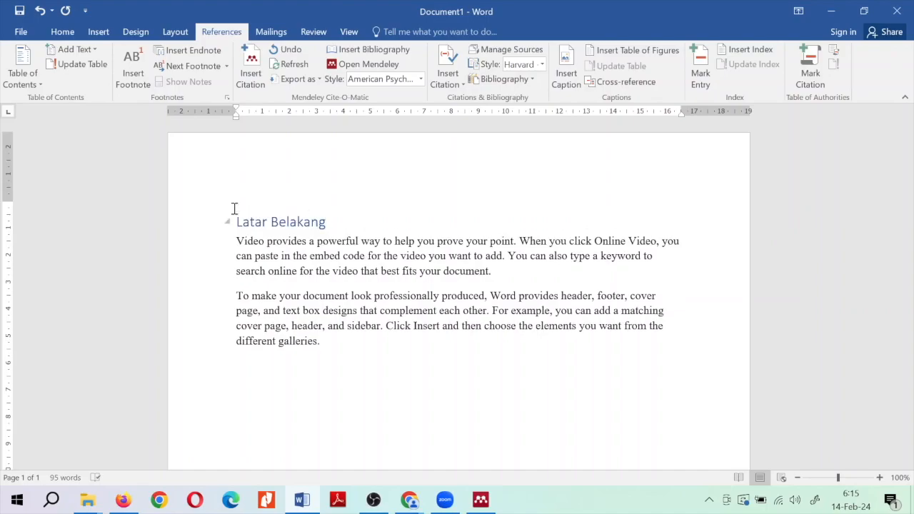
key(ctrl+z)
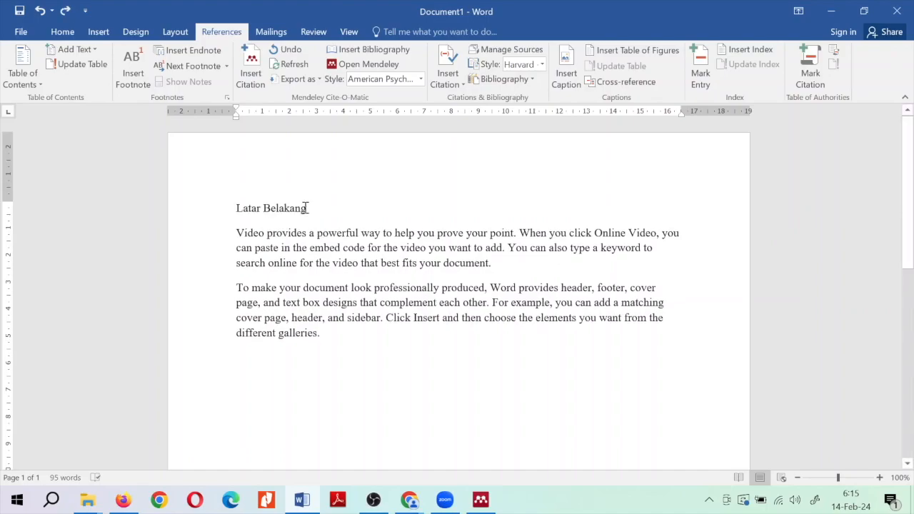
drag(250, 207, 300, 206)
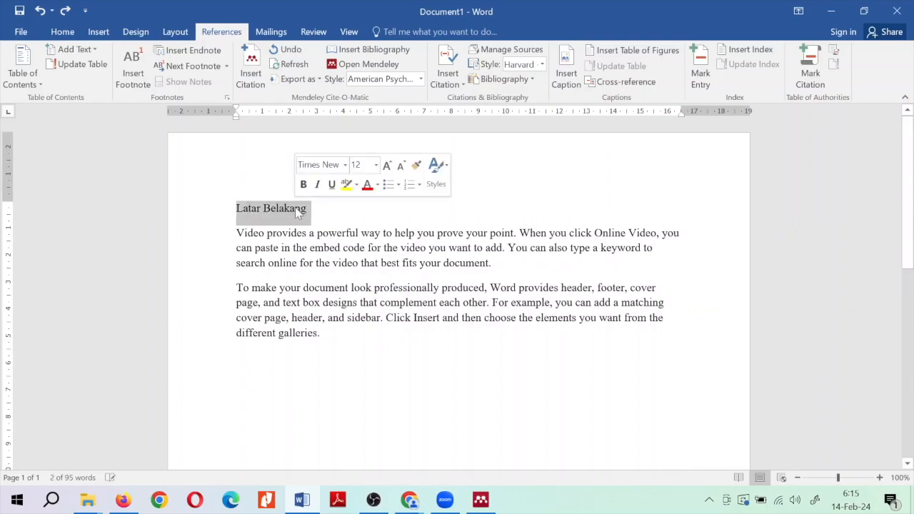
key(ctrl+b)
click(409, 269)
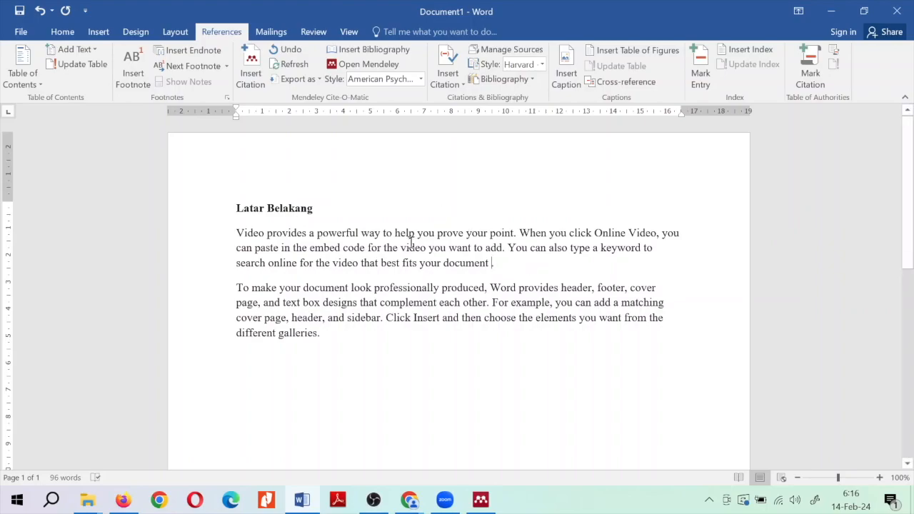
Insert a Mendeley citation for the Bjelić 2024 machine learning paper at the end of the first paragraph
click(257, 82)
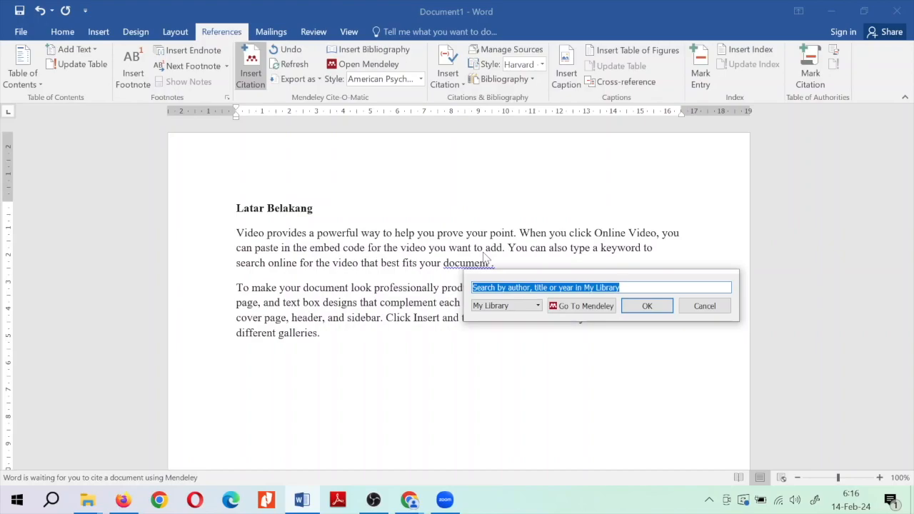
text(a)
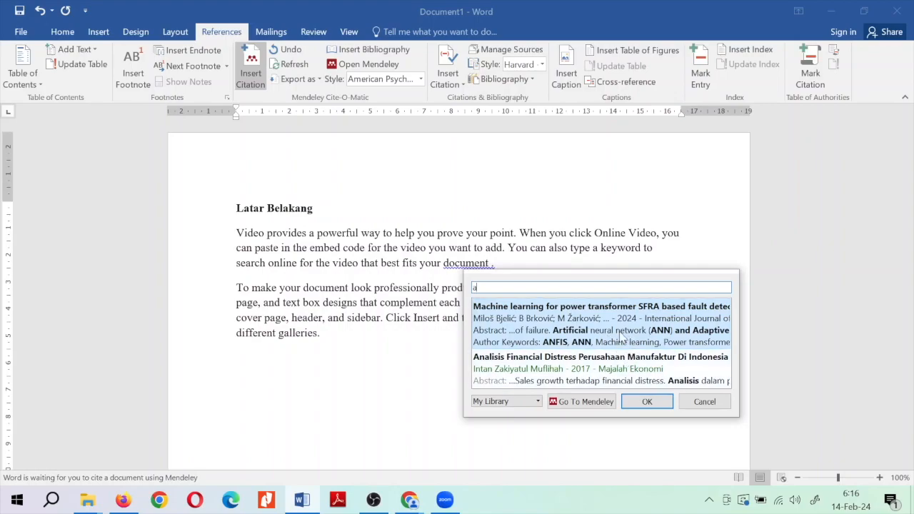
click(611, 321)
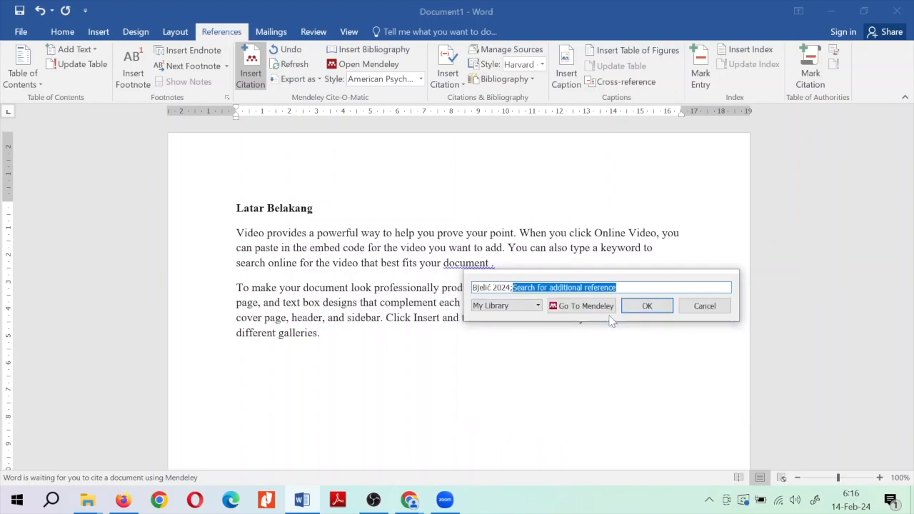
click(649, 307)
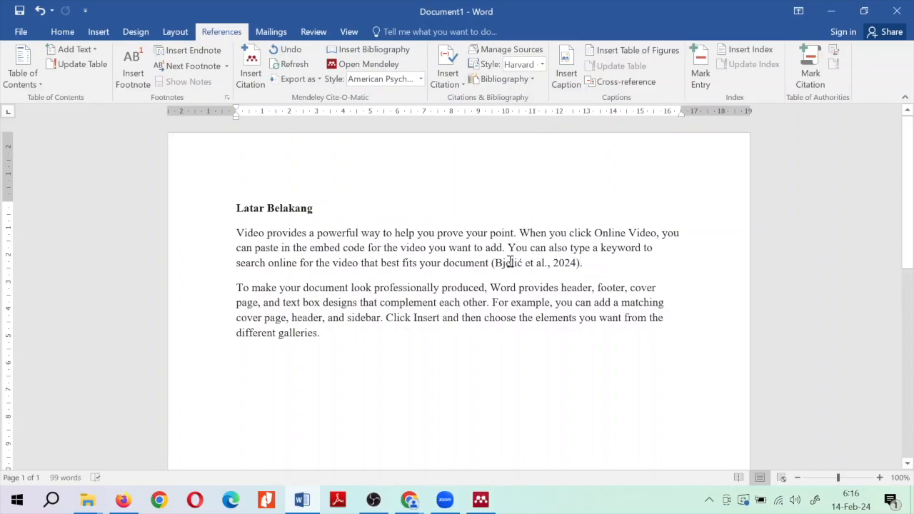
Inspect the new Bjelić citation field, then undo to leave a space after 'galleries'
click(511, 262)
click(601, 264)
click(554, 263)
click(606, 262)
click(519, 263)
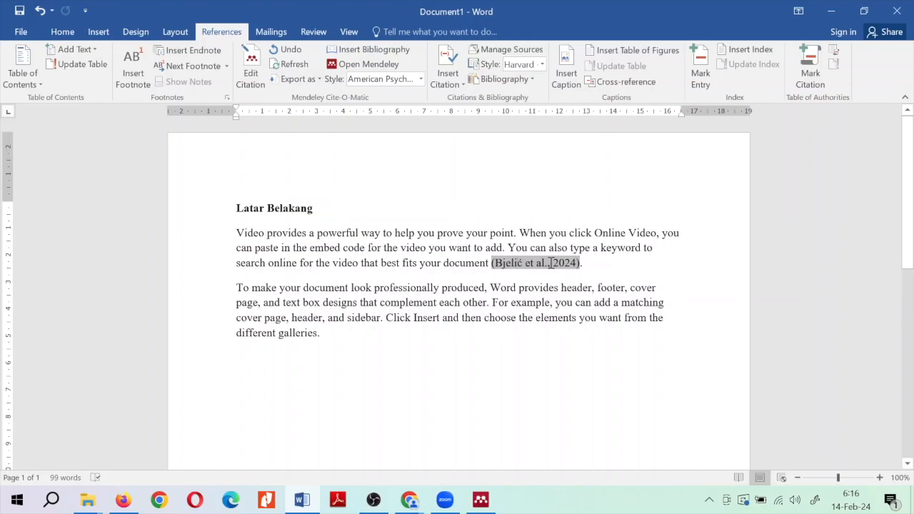
click(600, 263)
key(ctrl+z)
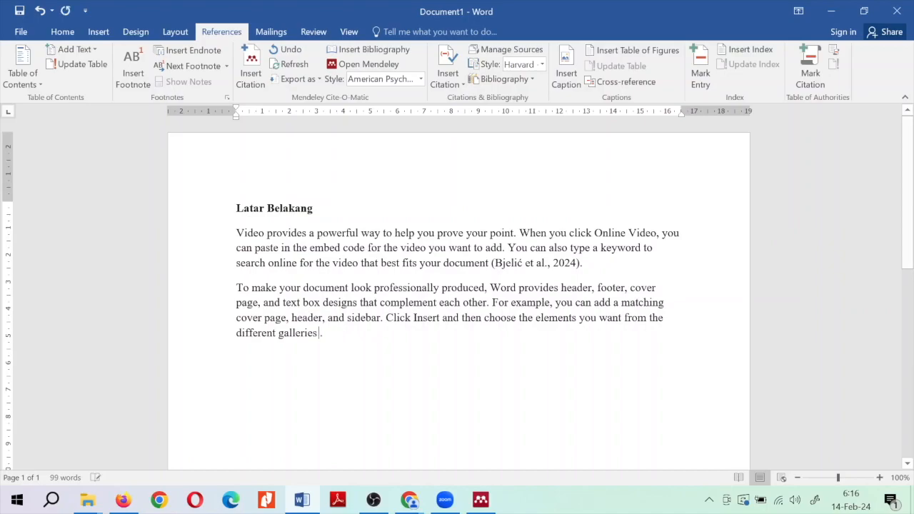
Cite the Muflihah 2017 article after 'galleries' at the end of the second paragraph
click(256, 82)
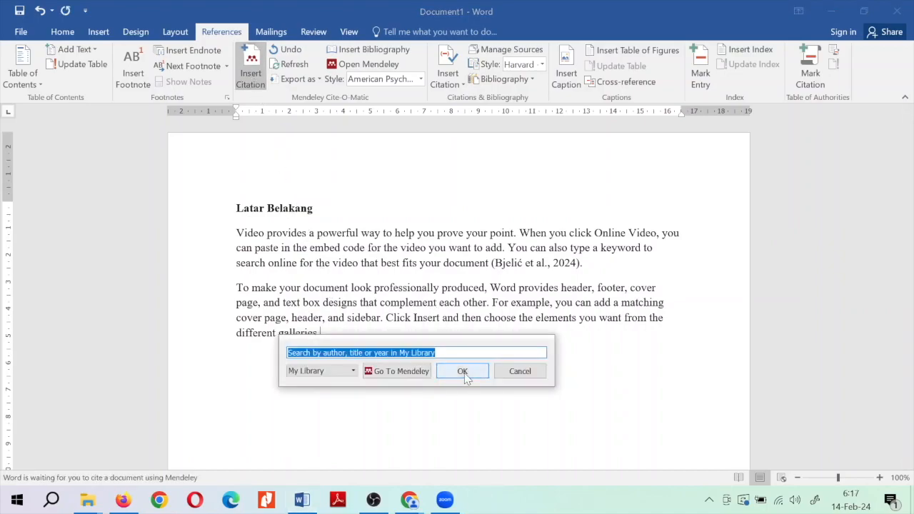
key(BackSpace)
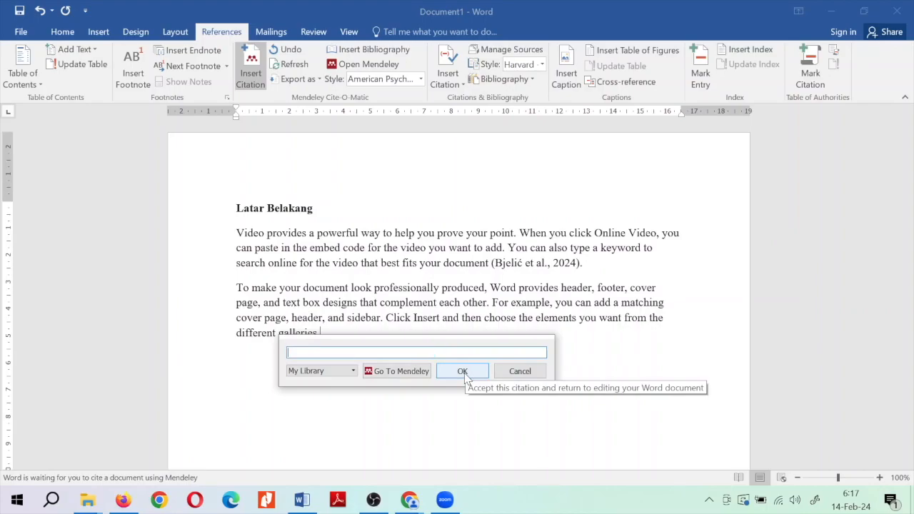
text(a)
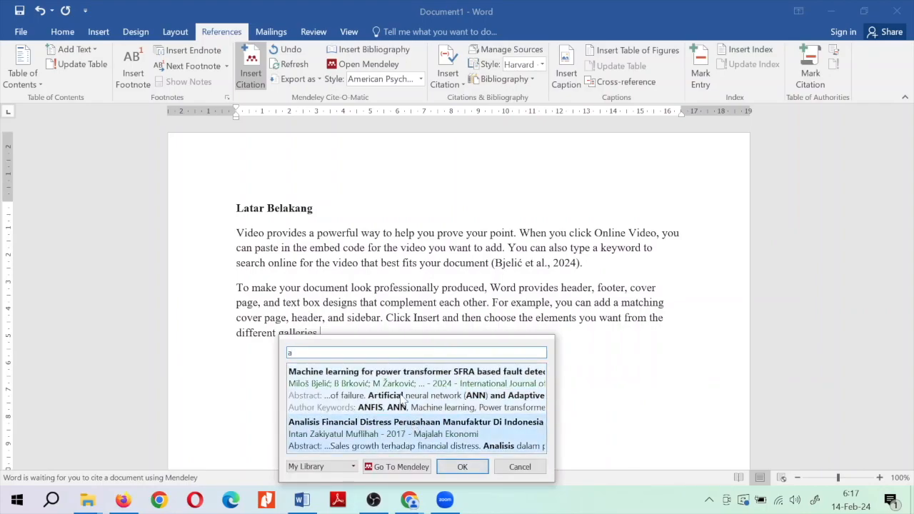
click(462, 467)
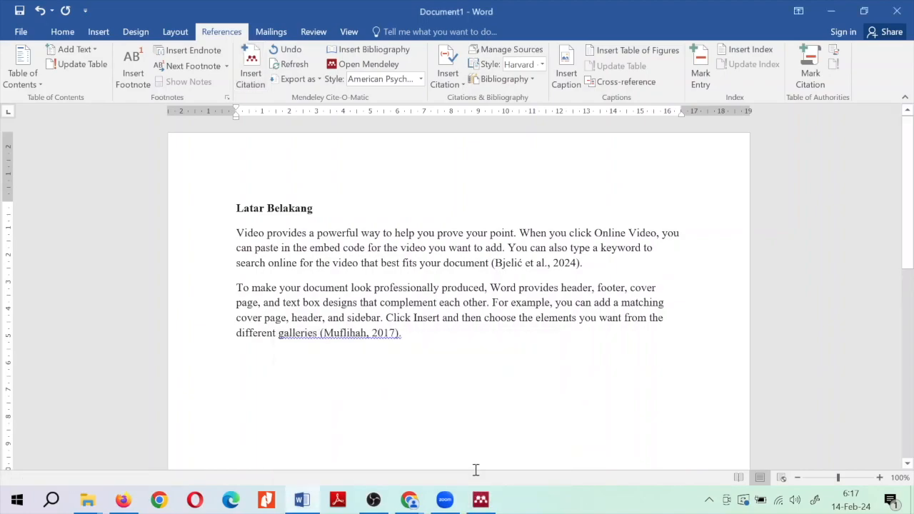
click(377, 333)
click(425, 330)
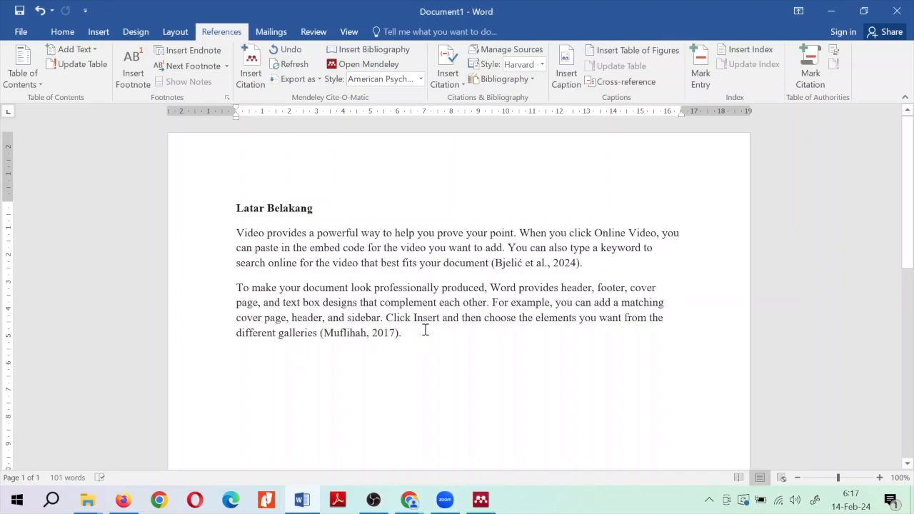
click(534, 263)
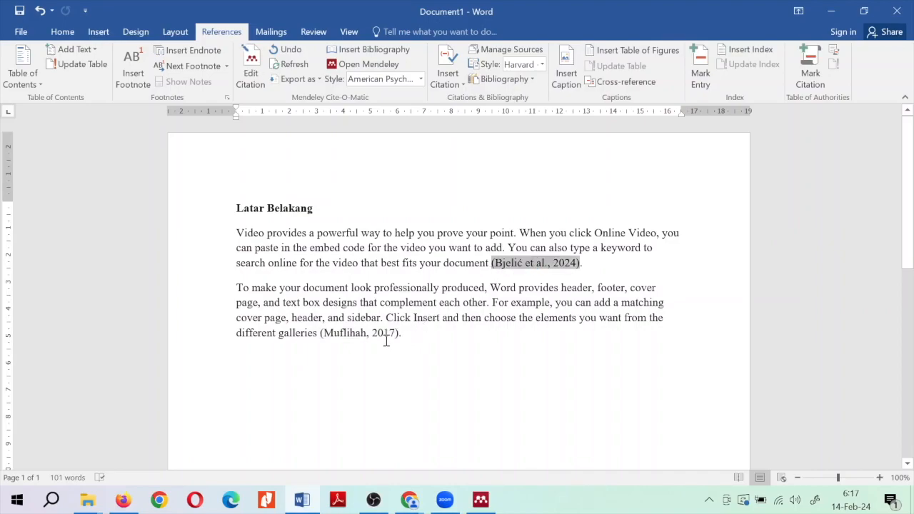
click(375, 332)
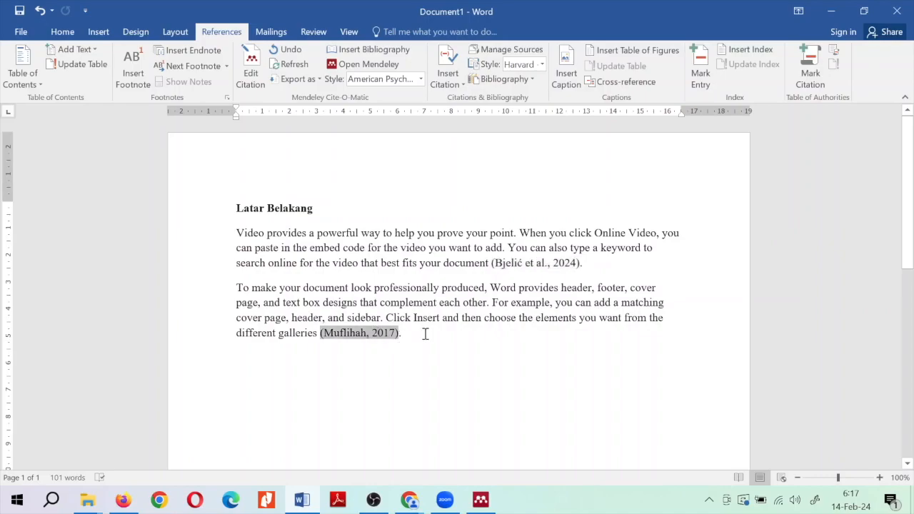
click(427, 332)
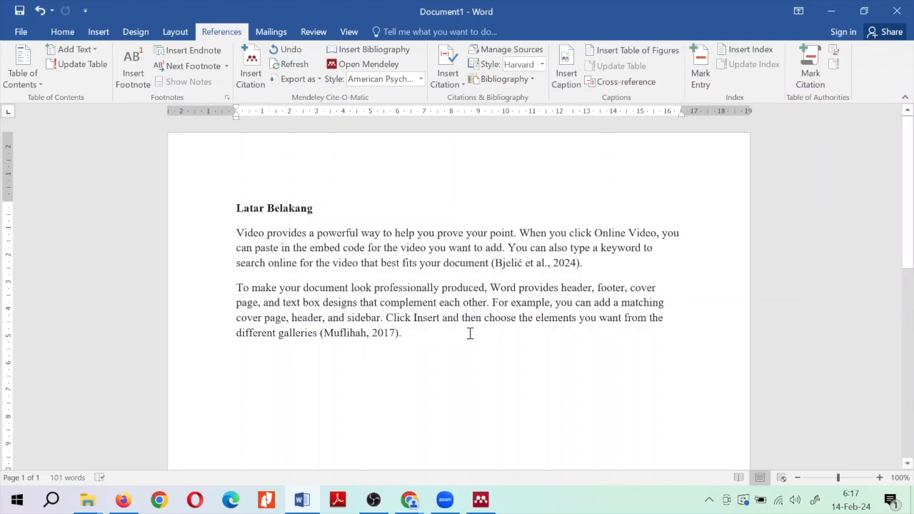
Add a page break and start page two with the heading 'Daftar Pustaka' plus an empty line
scroll(470, 333, down, 5)
scroll(470, 333, up, 5)
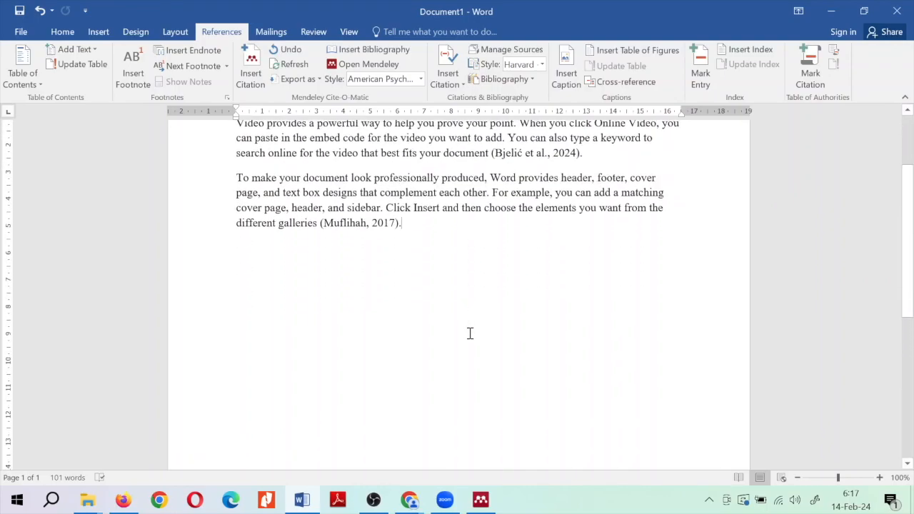
scroll(470, 334, up, 1)
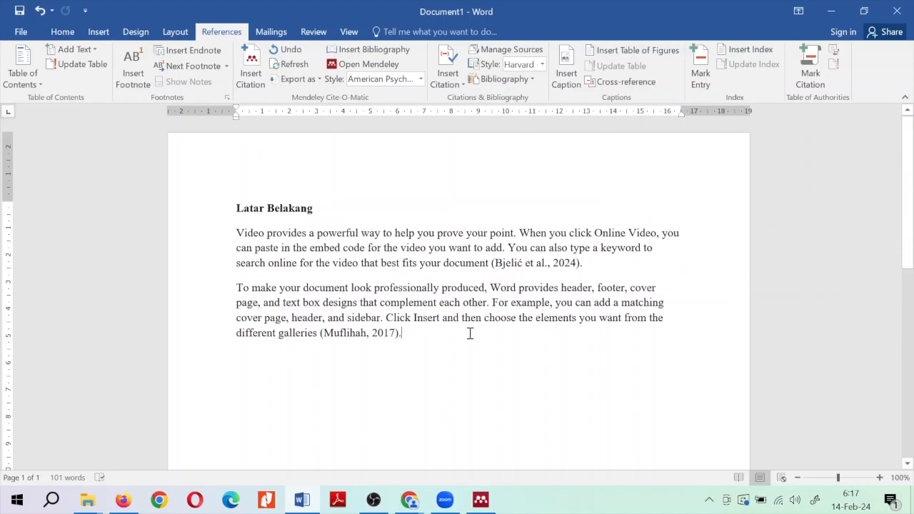
key(Return)
key(Return)
key(ctrl+Return)
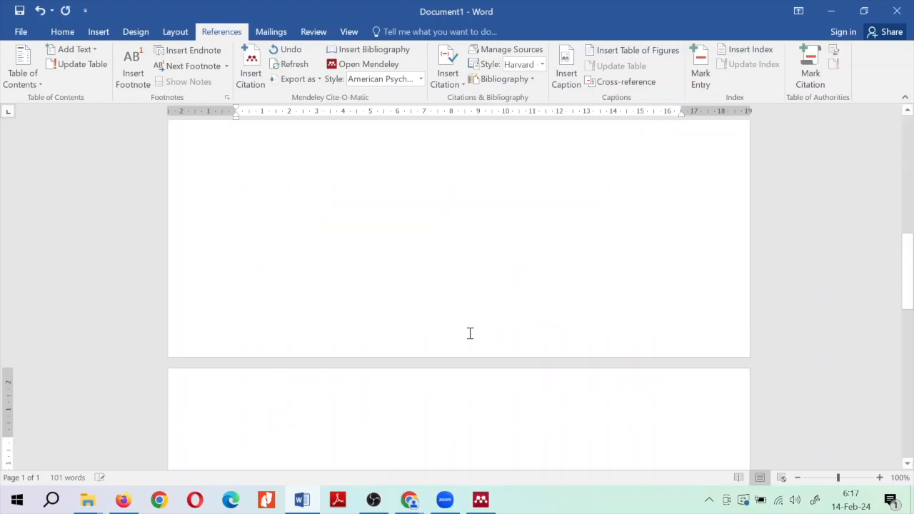
text(DAFTAR)
key(BackSpace)
key(BackSpace)
key(BackSpace)
key(BackSpace)
key(BackSpace)
text(aftar)
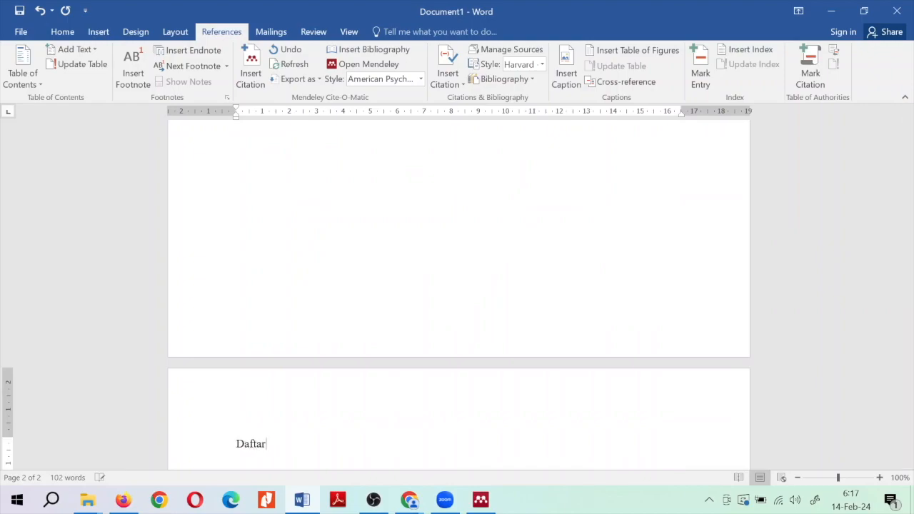
text( Pustaka)
key(Return)
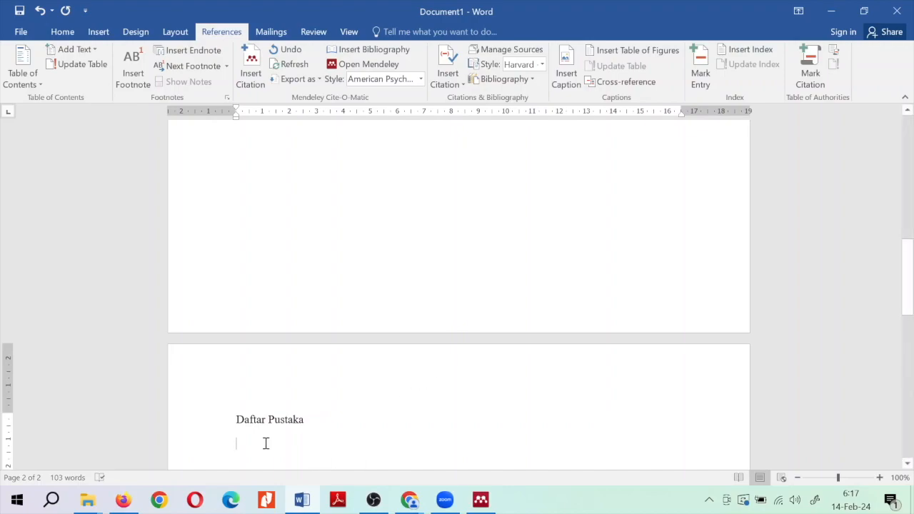
Insert the Mendeley bibliography under the heading and make 'Daftar Pustaka' bold
click(370, 51)
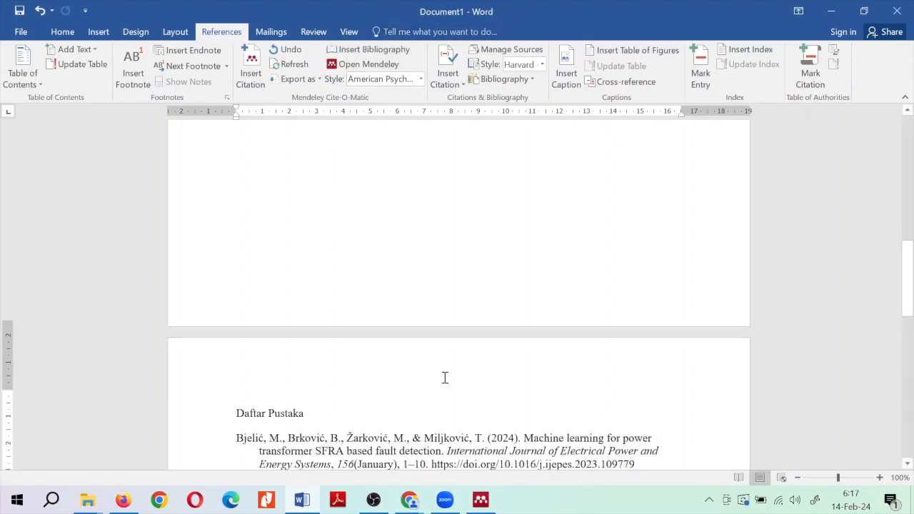
scroll(444, 377, down, 3)
drag(308, 312, 210, 305)
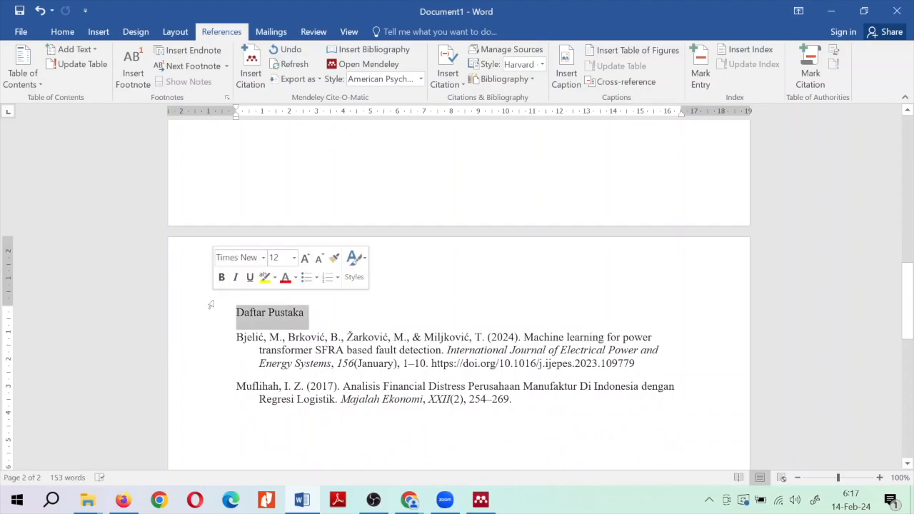
key(ctrl+b)
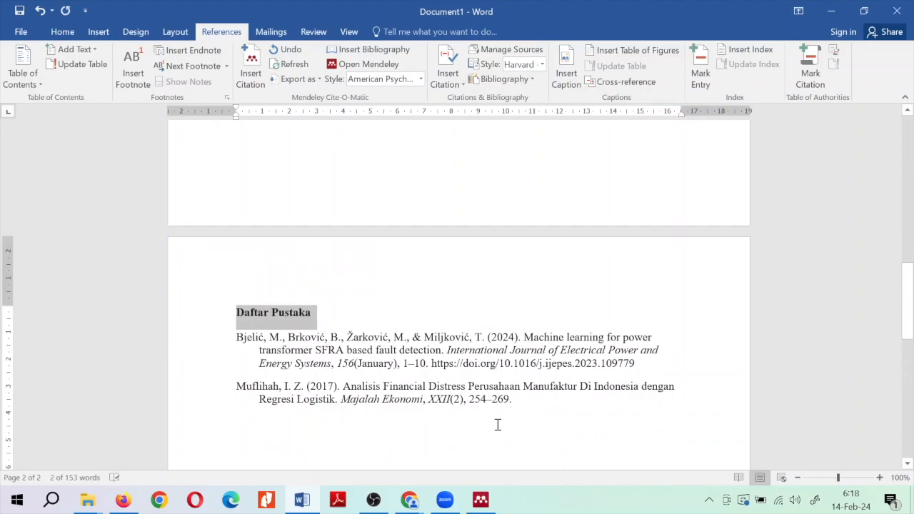
click(575, 400)
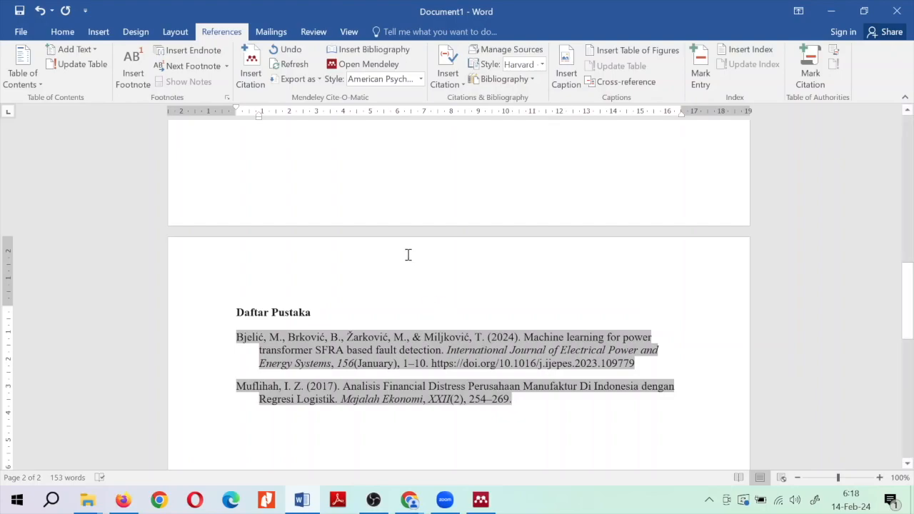
Switch the Mendeley citation style from APA to IEEE in the style list
scroll(410, 246, up, 3)
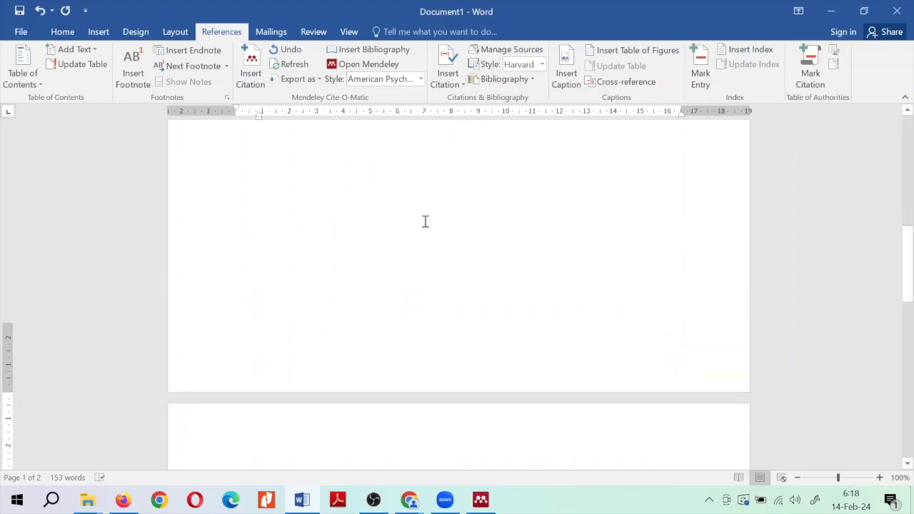
scroll(424, 220, down, 4)
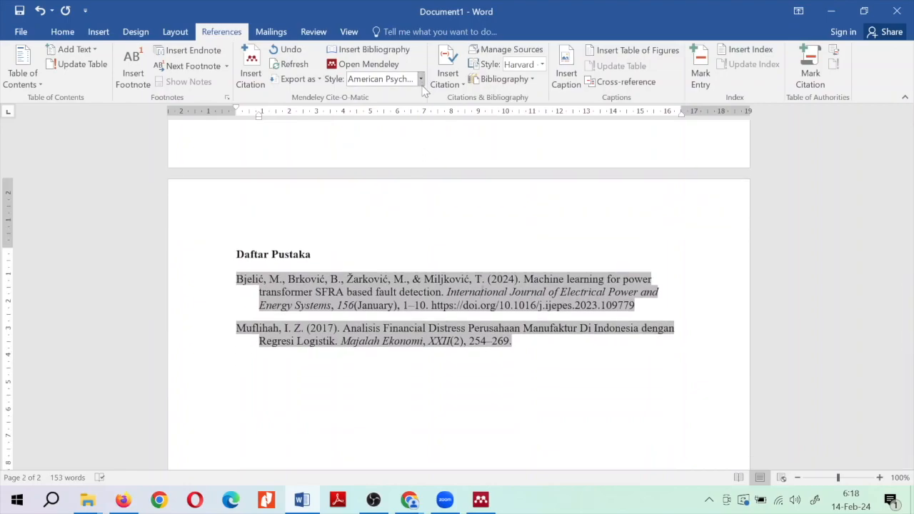
click(420, 78)
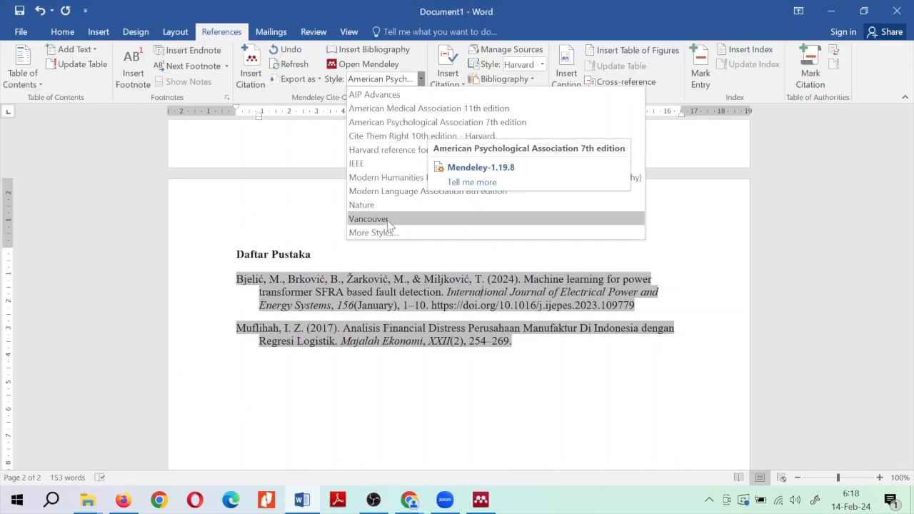
click(374, 294)
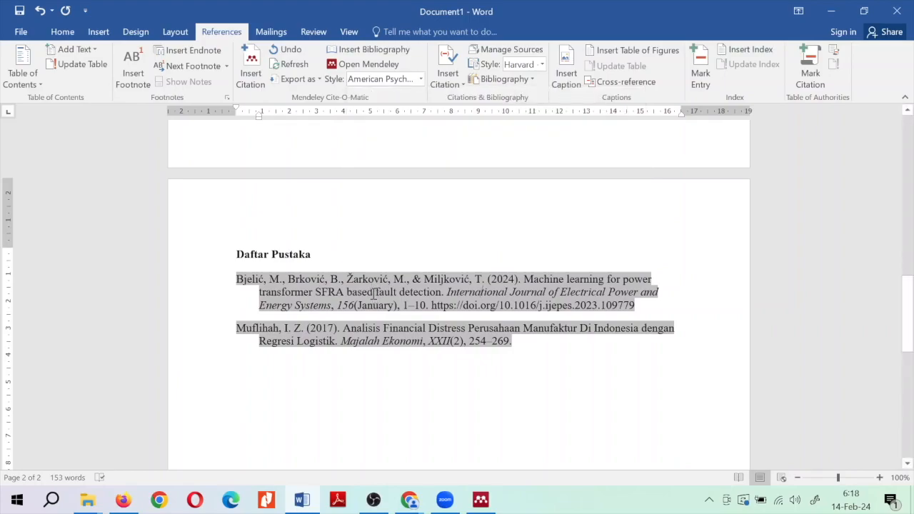
scroll(373, 293, up, 4)
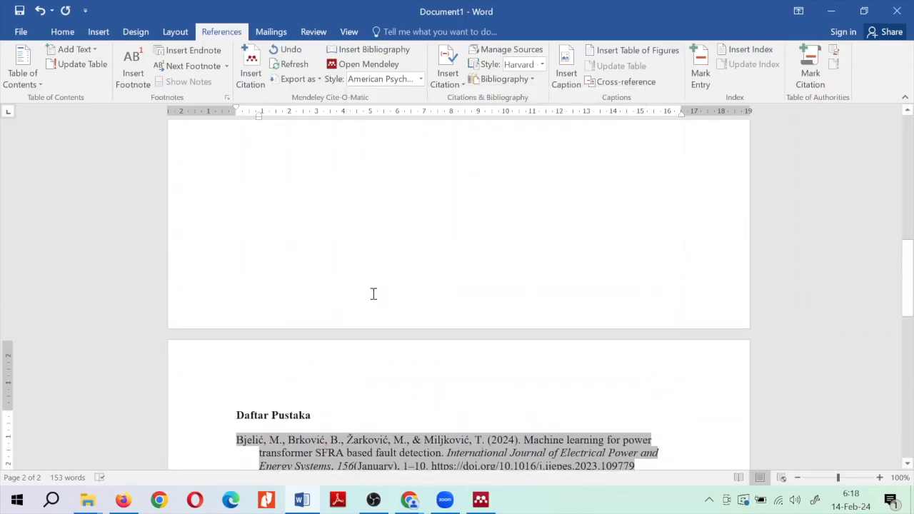
click(421, 78)
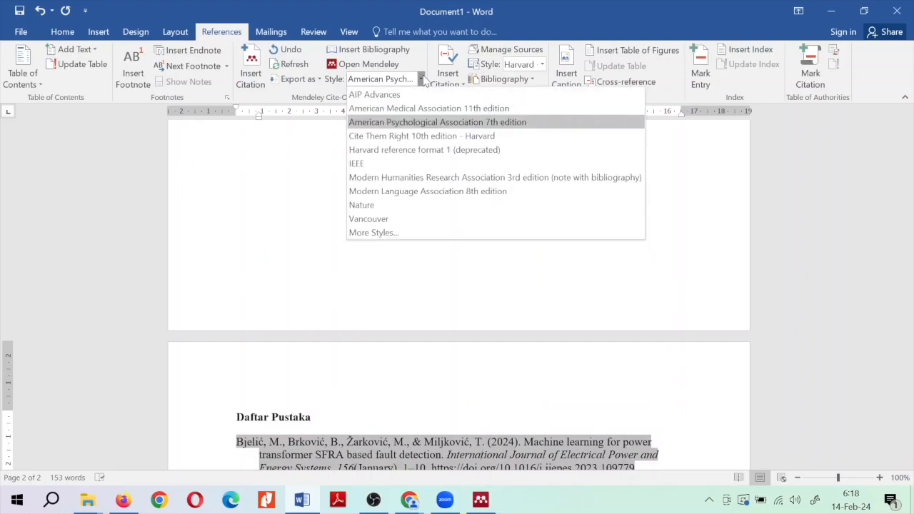
click(391, 165)
scroll(413, 278, down, 4)
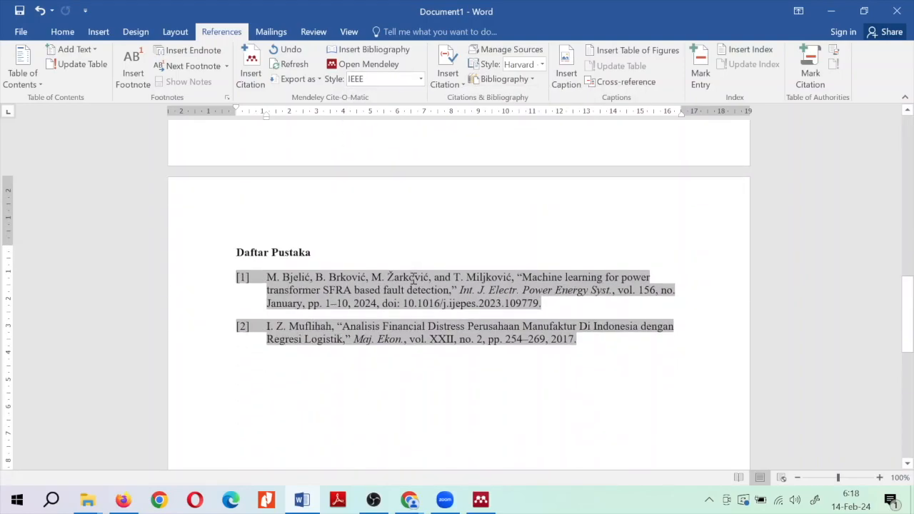
scroll(413, 279, up, 18)
Delete the numbered [1] and [2] citation fields from the two paragraphs
click(485, 302)
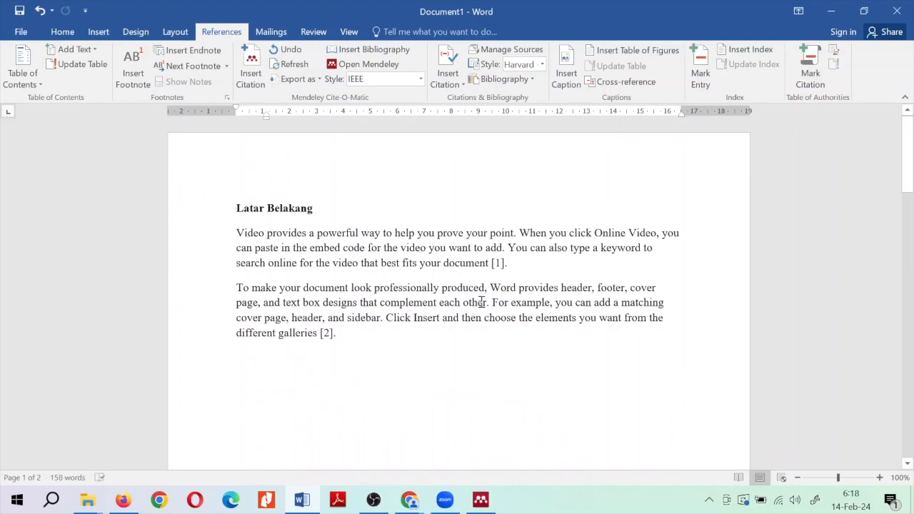
scroll(481, 302, down, 3)
scroll(481, 302, down, 8)
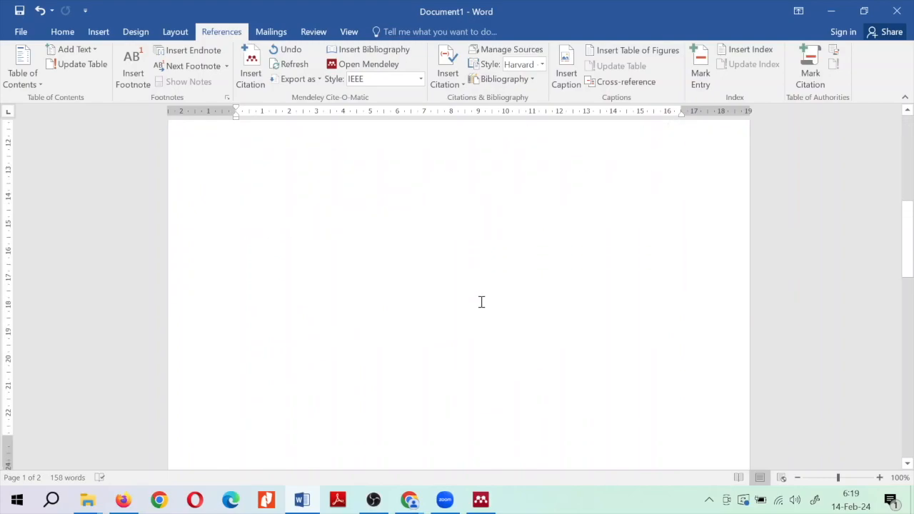
scroll(458, 224, up, 7)
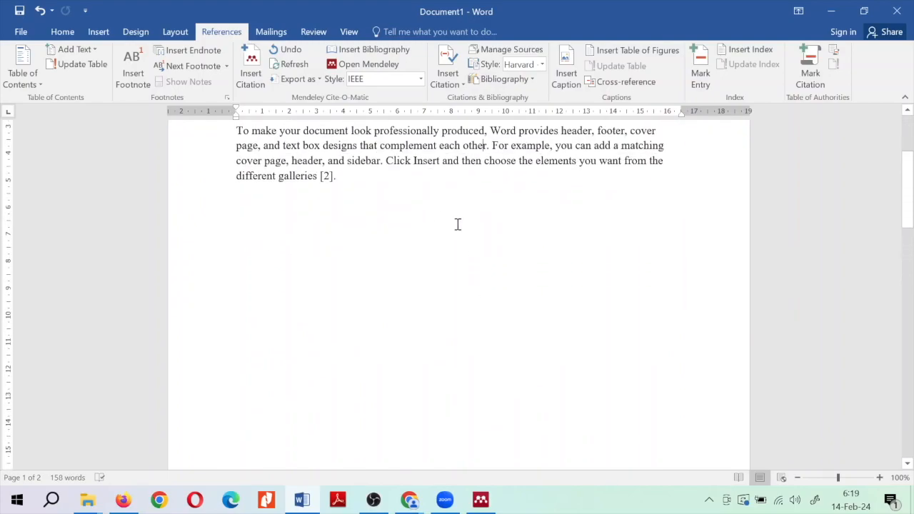
scroll(423, 206, up, 4)
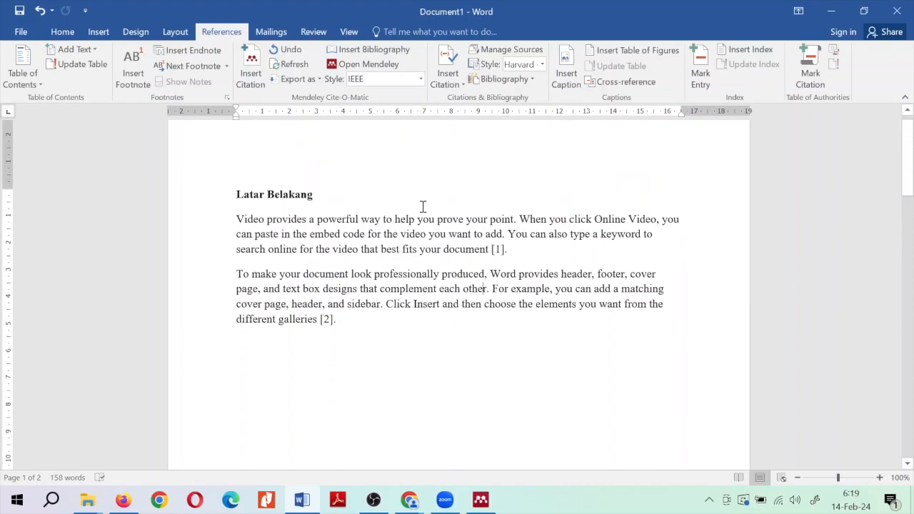
double_click(509, 250)
key(Delete)
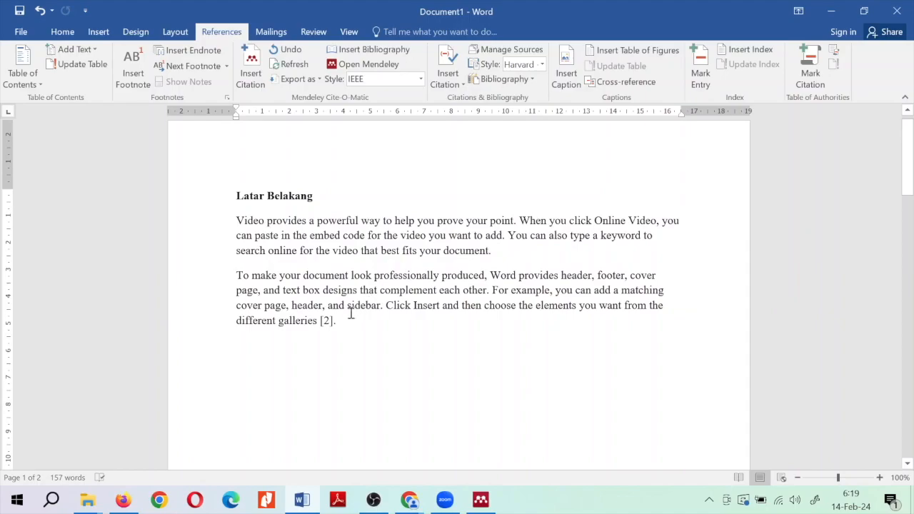
double_click(327, 322)
key(Delete)
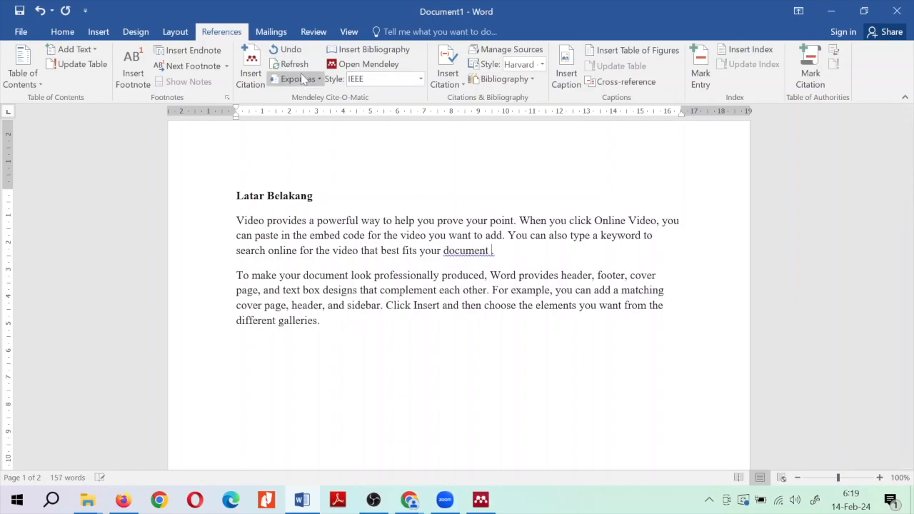
Cite the 2017 financial distress article after 'document' in the first paragraph
click(251, 80)
text(a)
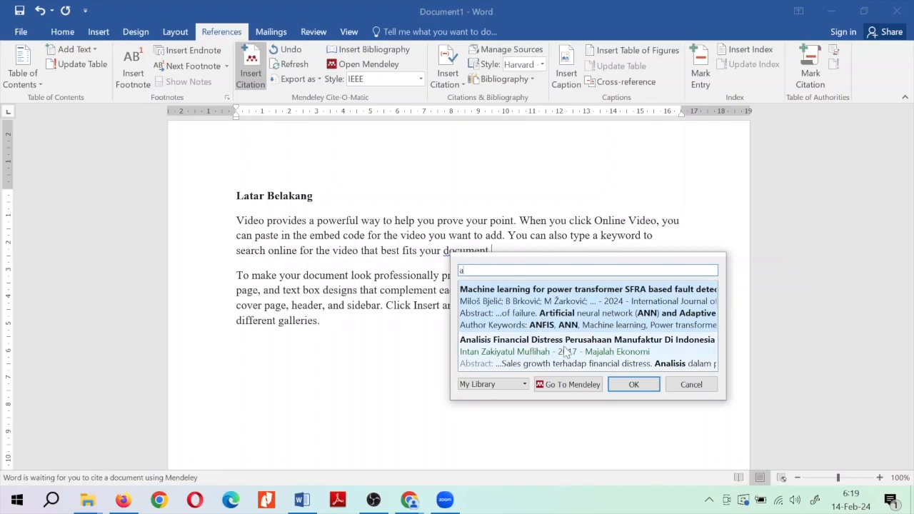
click(564, 351)
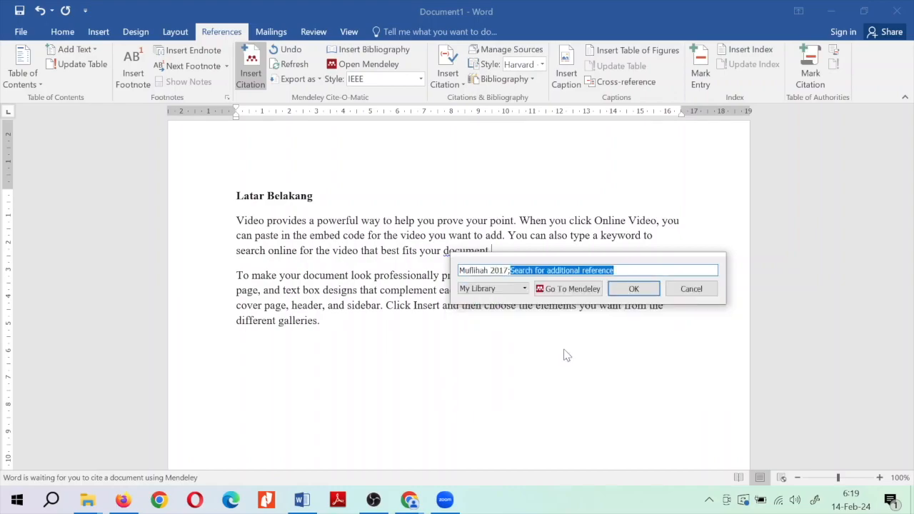
click(631, 289)
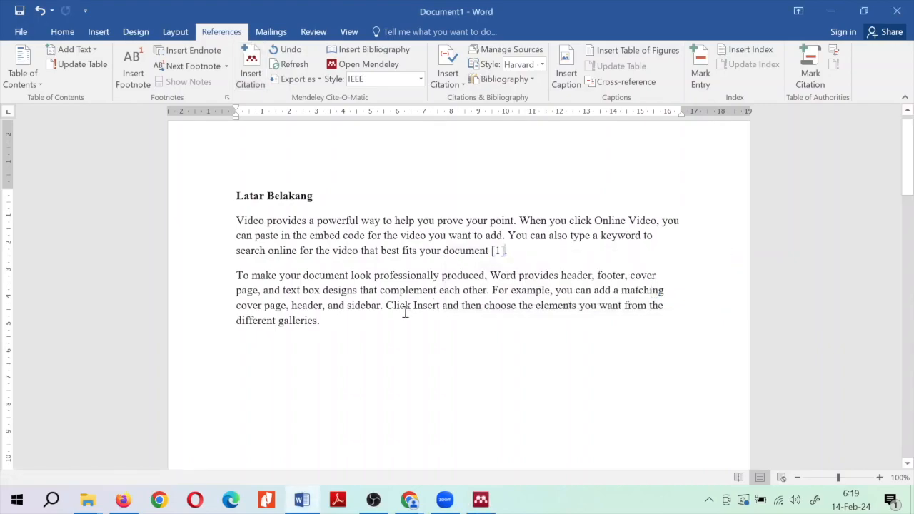
Insert a second Mendeley citation before the second paragraph's closing period
click(317, 321)
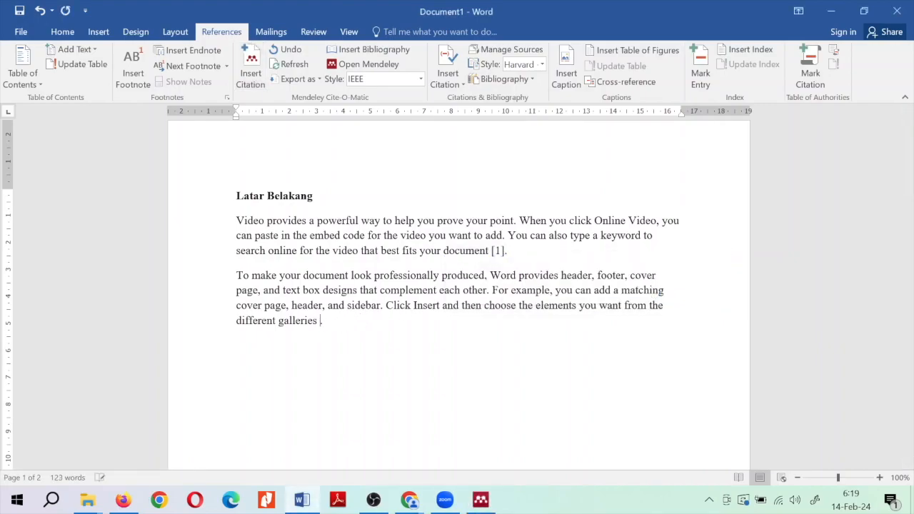
click(250, 68)
text(b)
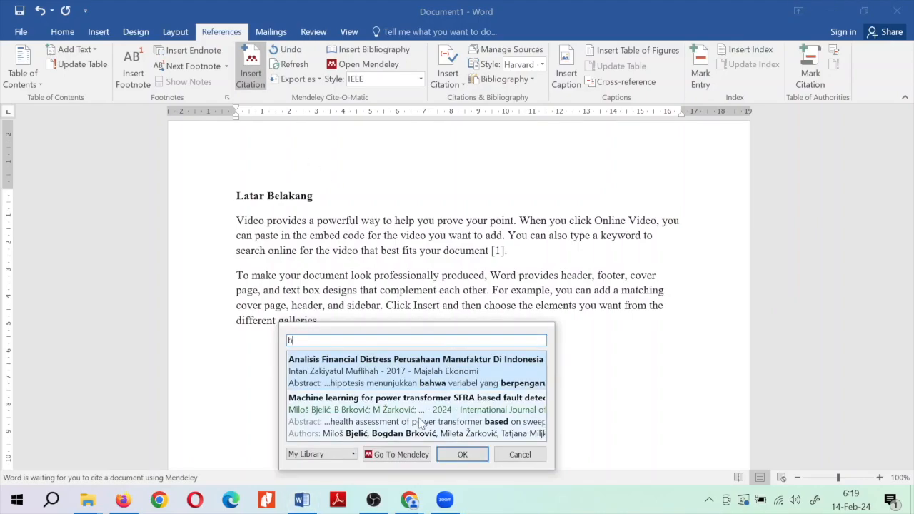
key(BackSpace)
click(475, 361)
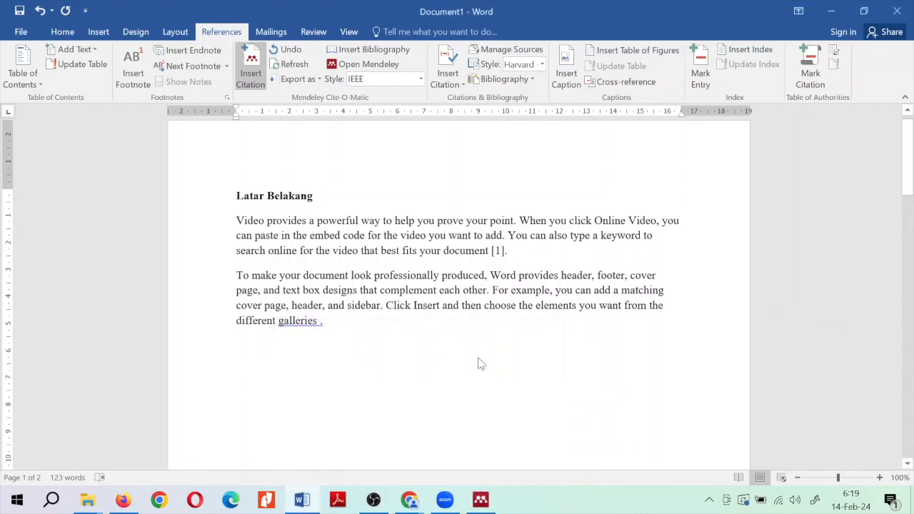
Check the numbered IEEE reference list on the Daftar Pustaka page
scroll(463, 361, down, 10)
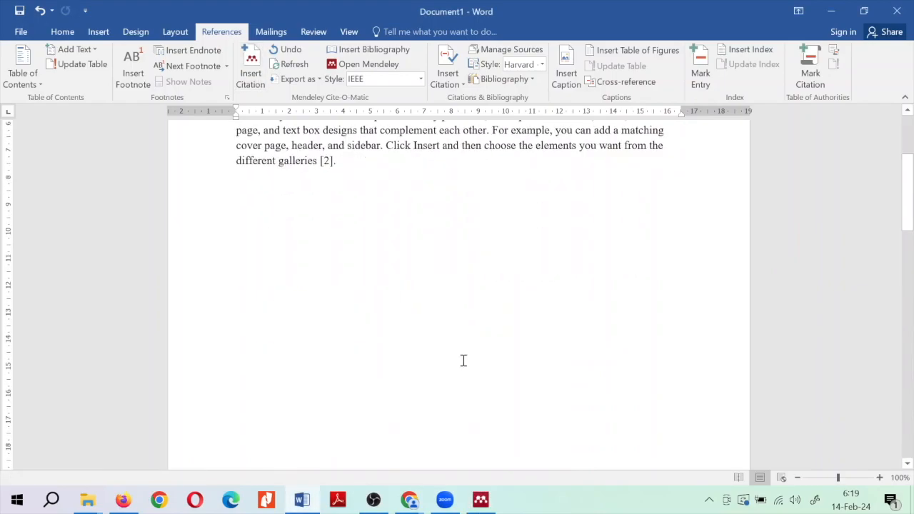
scroll(464, 361, up, 3)
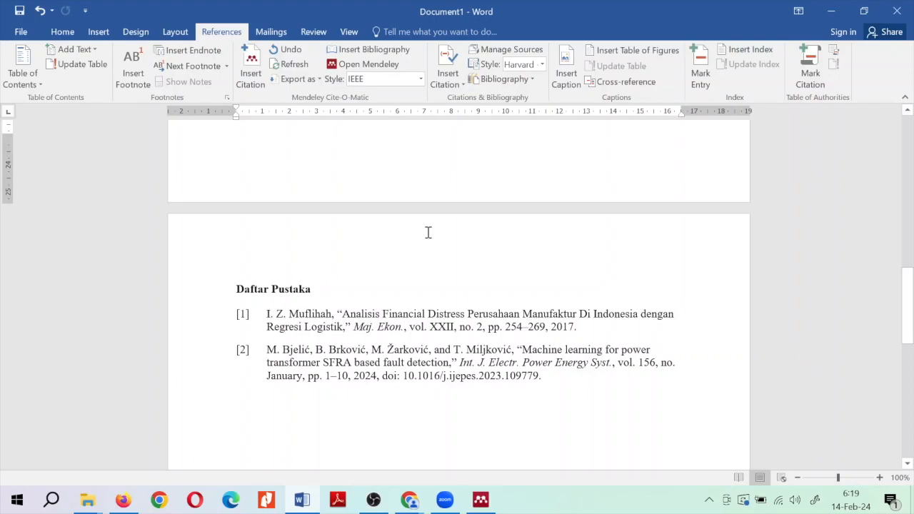
click(445, 329)
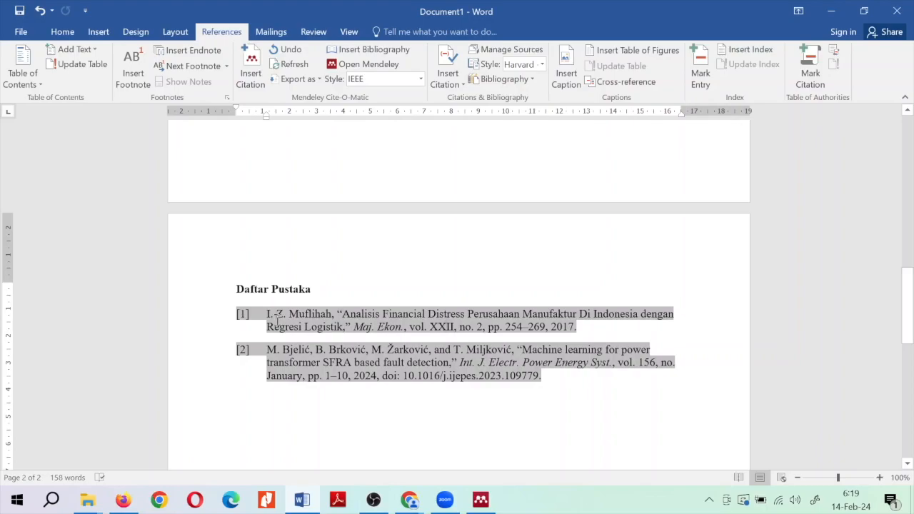
Change the Mendeley style to American Psychological Association 7th edition and review the result
click(420, 79)
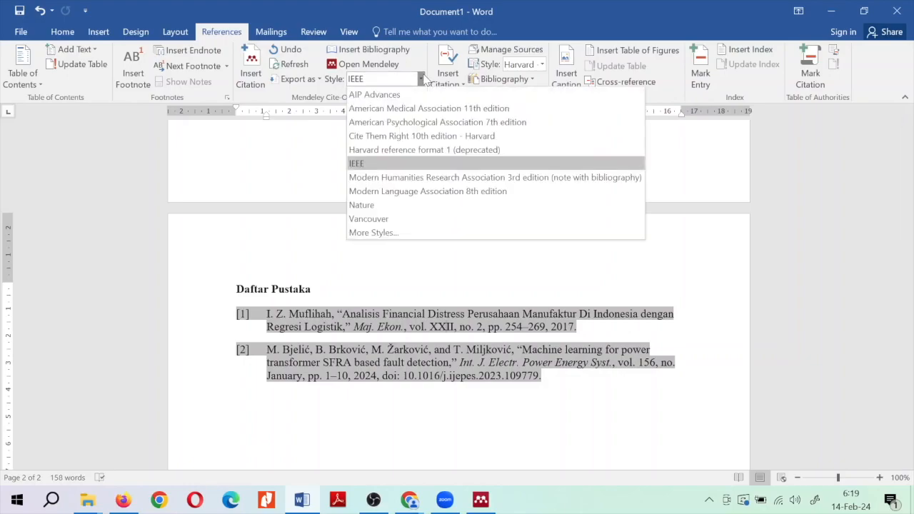
click(412, 122)
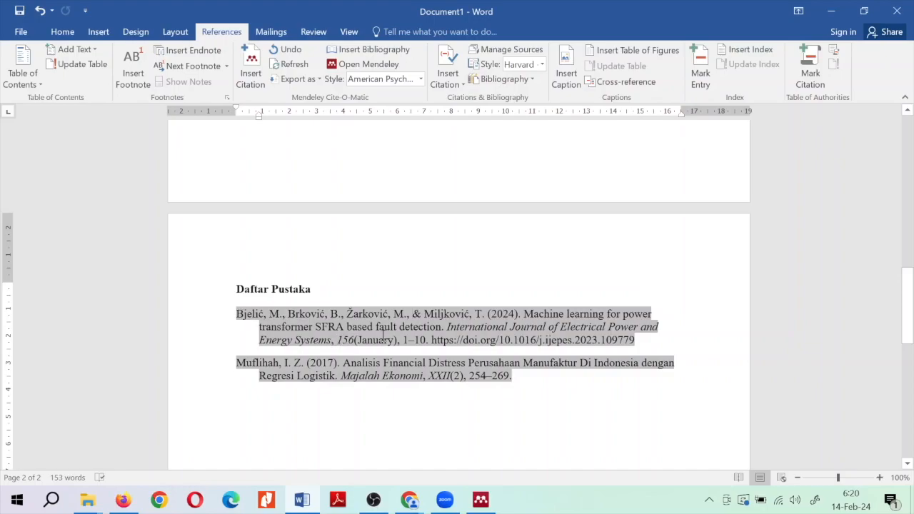
scroll(383, 335, up, 10)
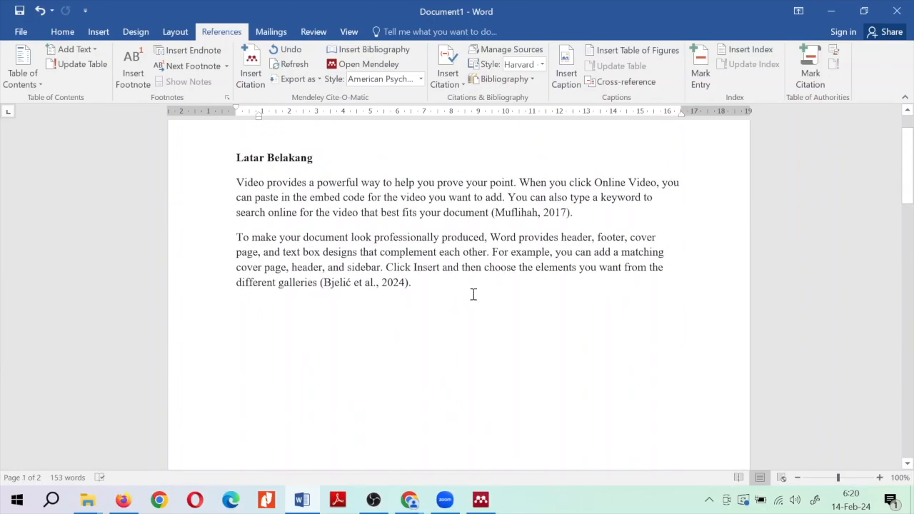
scroll(477, 292, down, 5)
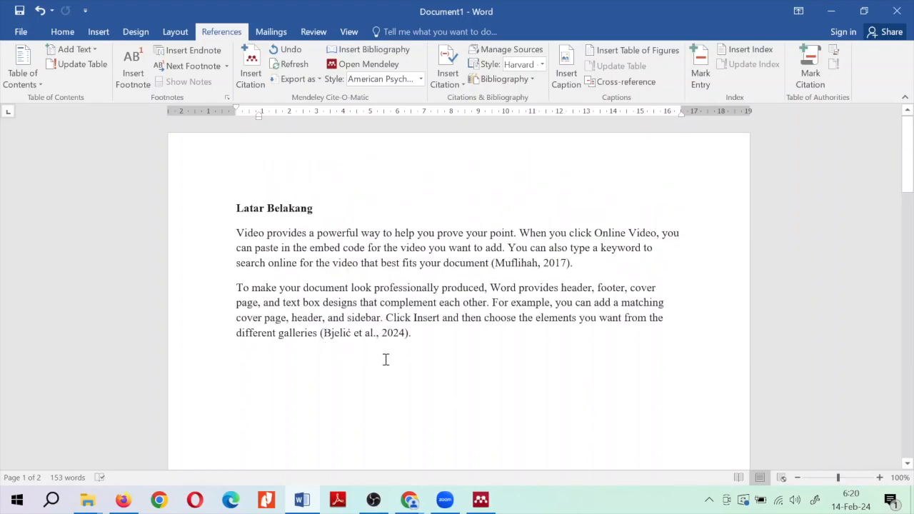
scroll(385, 359, down, 20)
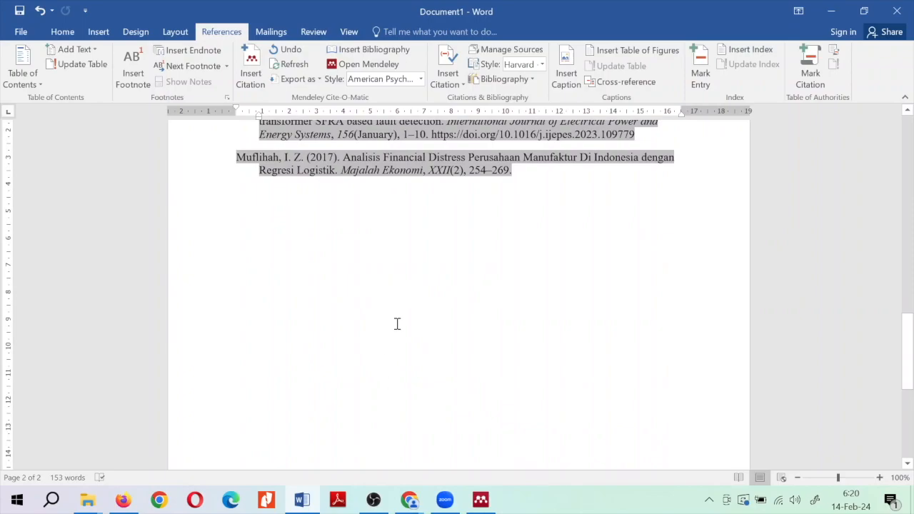
scroll(395, 322, up, 10)
scroll(397, 323, up, 5)
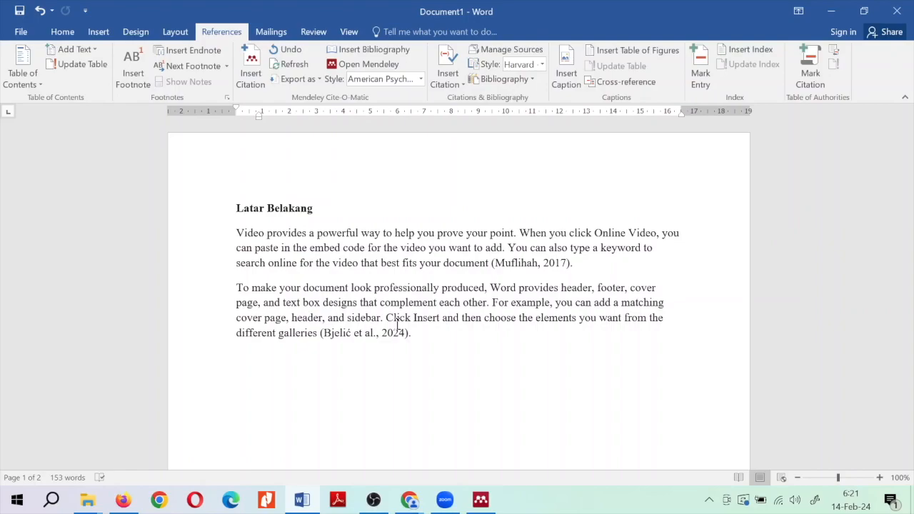
click(442, 340)
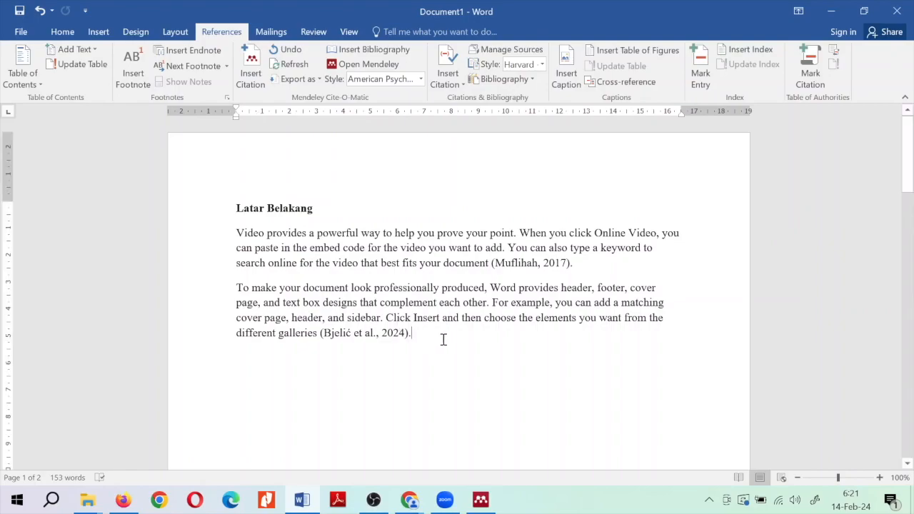
scroll(442, 340, down, 10)
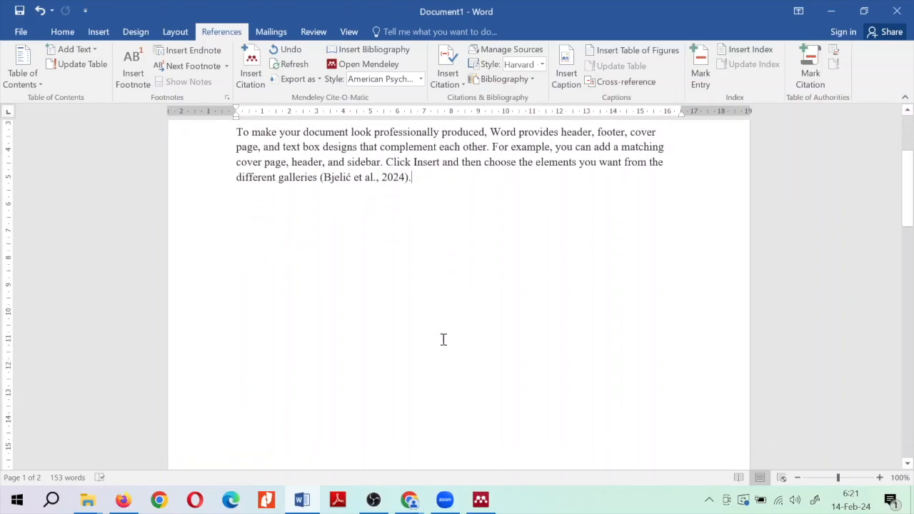
scroll(443, 340, down, 3)
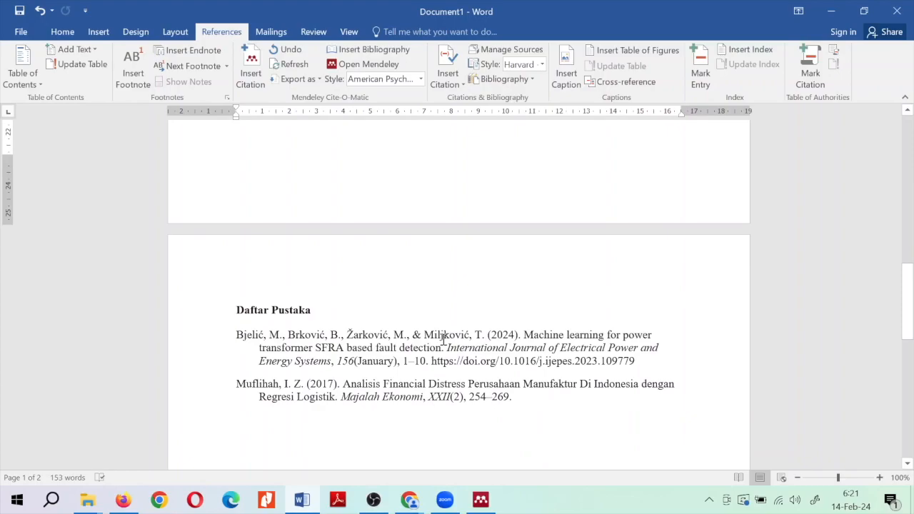
click(512, 315)
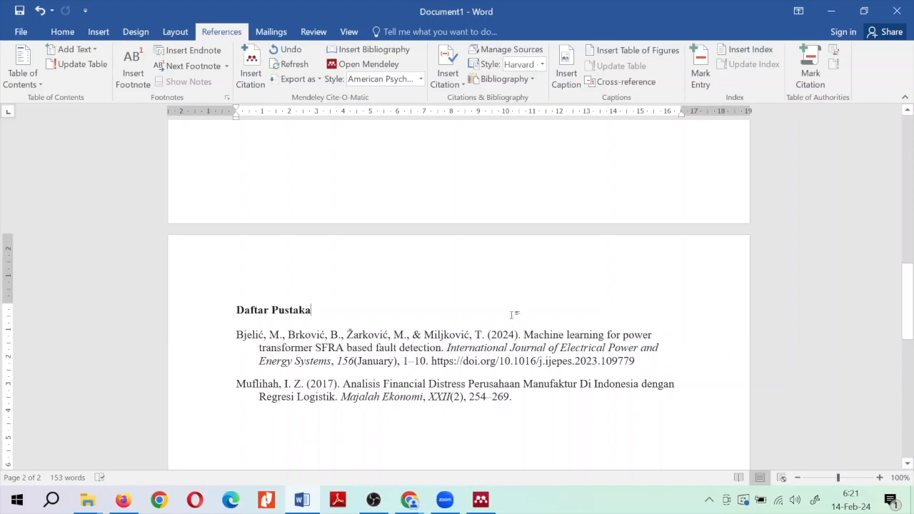
scroll(511, 315, up, 15)
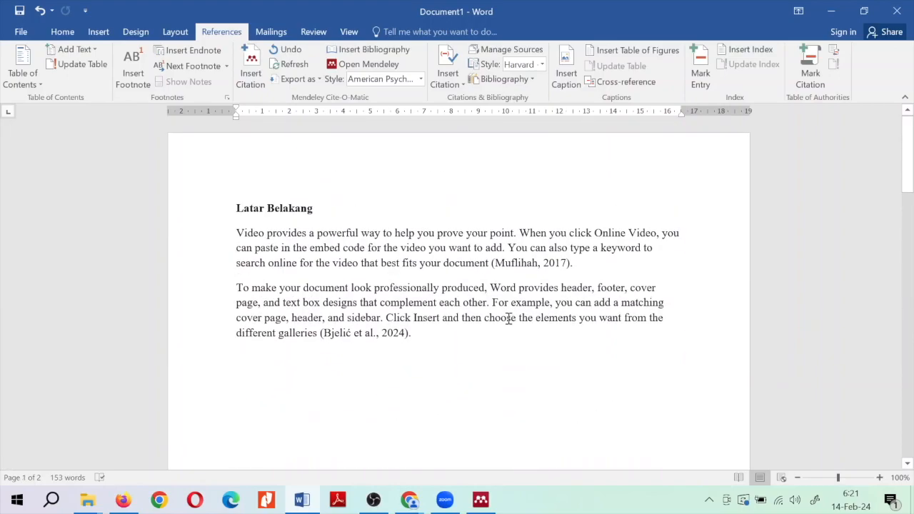
click(484, 337)
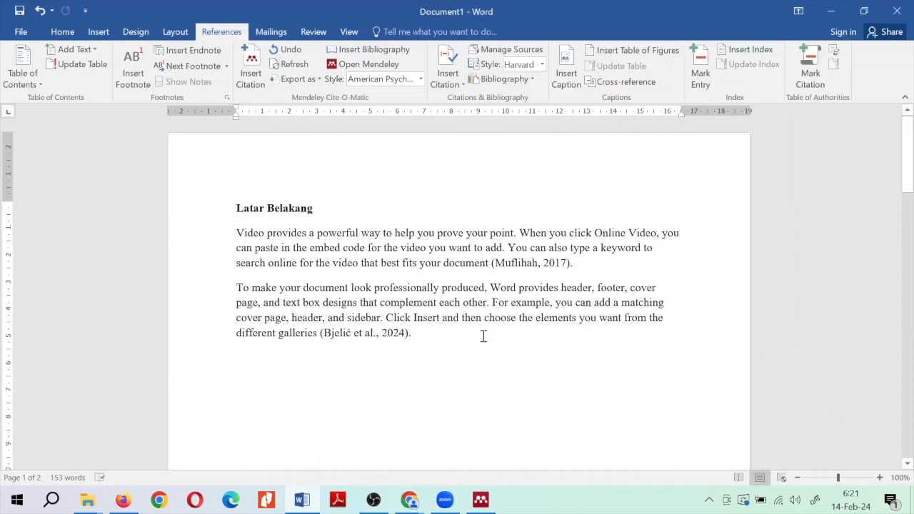